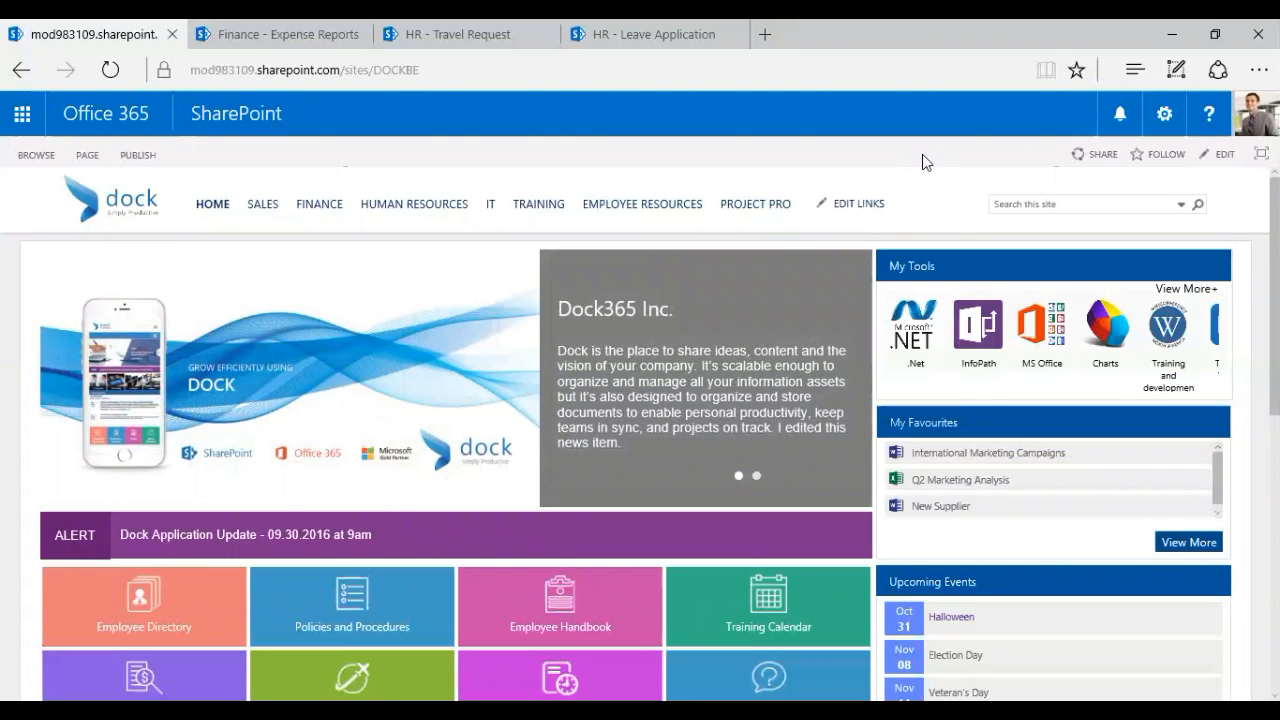
# Scroll the Dock home page and open the Finance - Expense Reports page from its tile
pyautogui.scroll(-1, 640, 430)
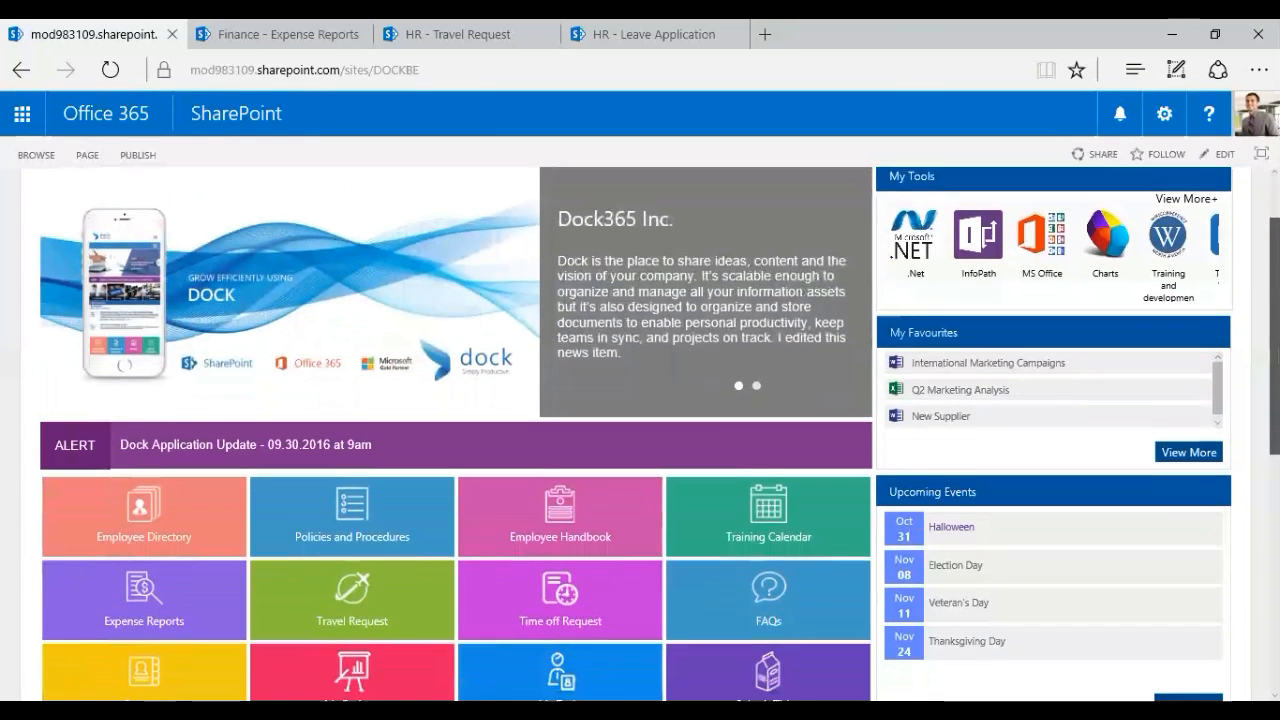
pyautogui.scroll(-1, 1218, 401)
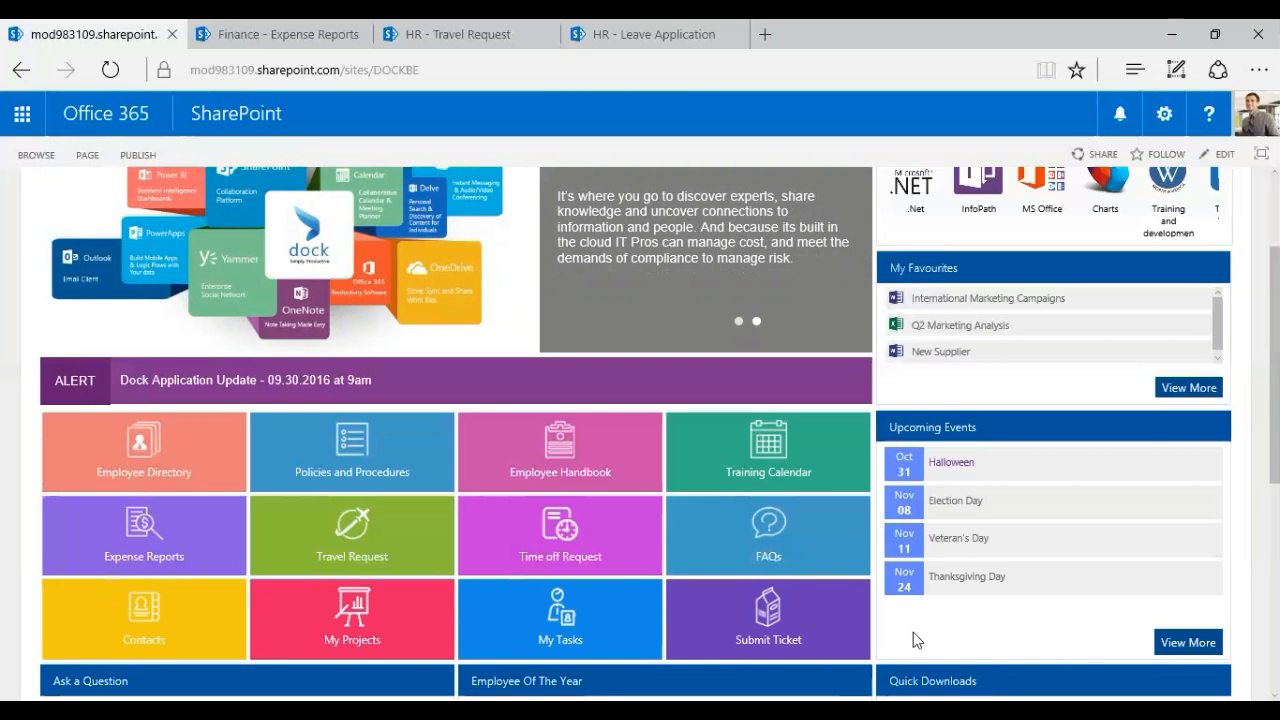
pyautogui.scroll(2, 917, 640)
pyautogui.scroll(-2, 129, 475)
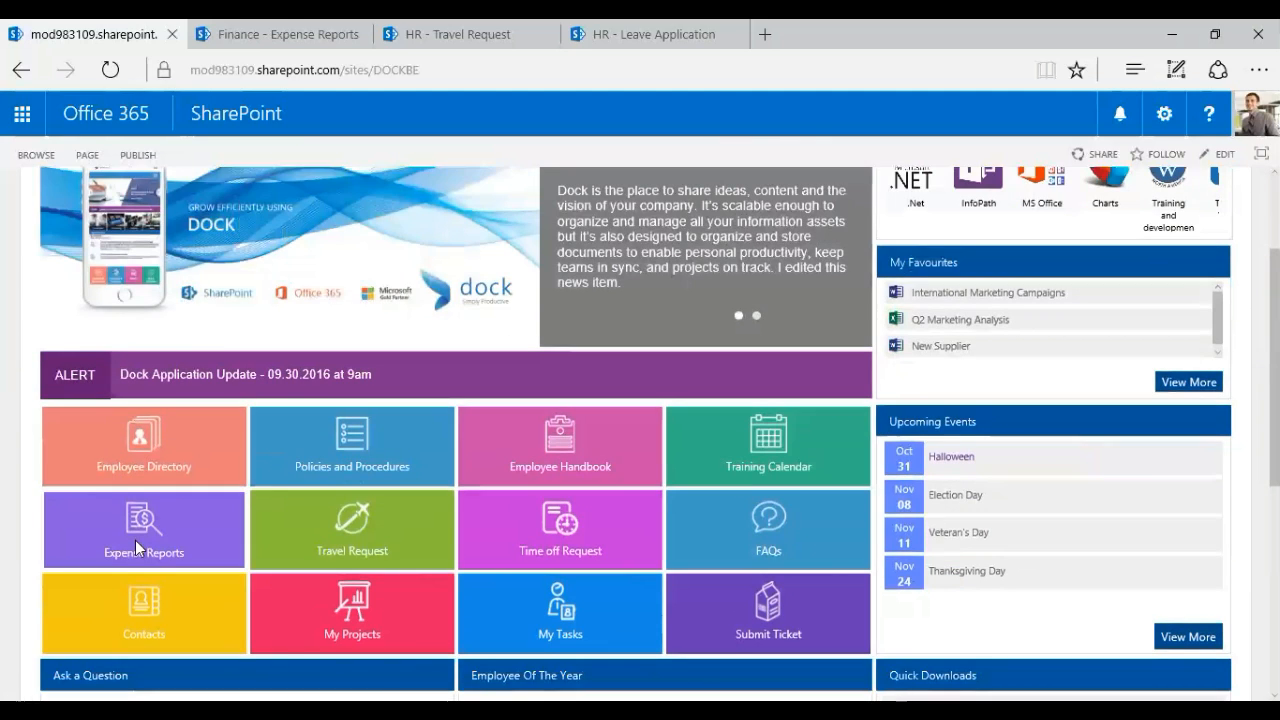
pyautogui.click(197, 519)
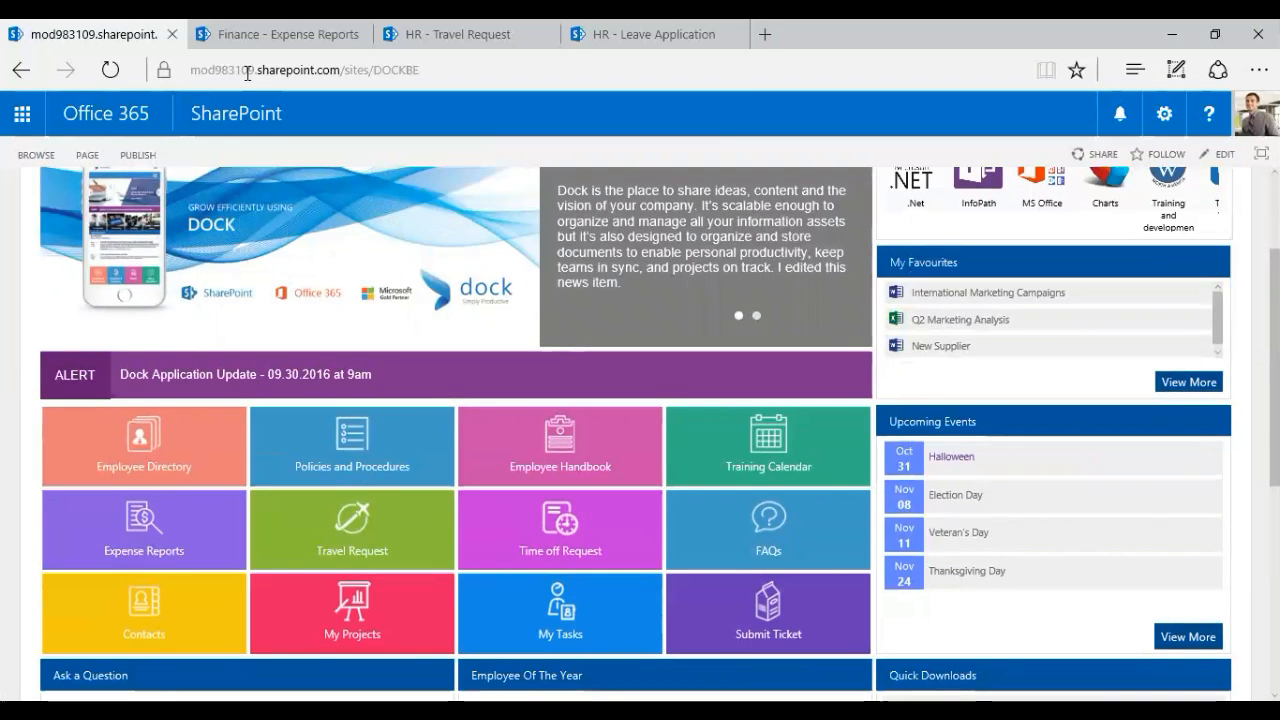
pyautogui.scroll(2, 1207, 386)
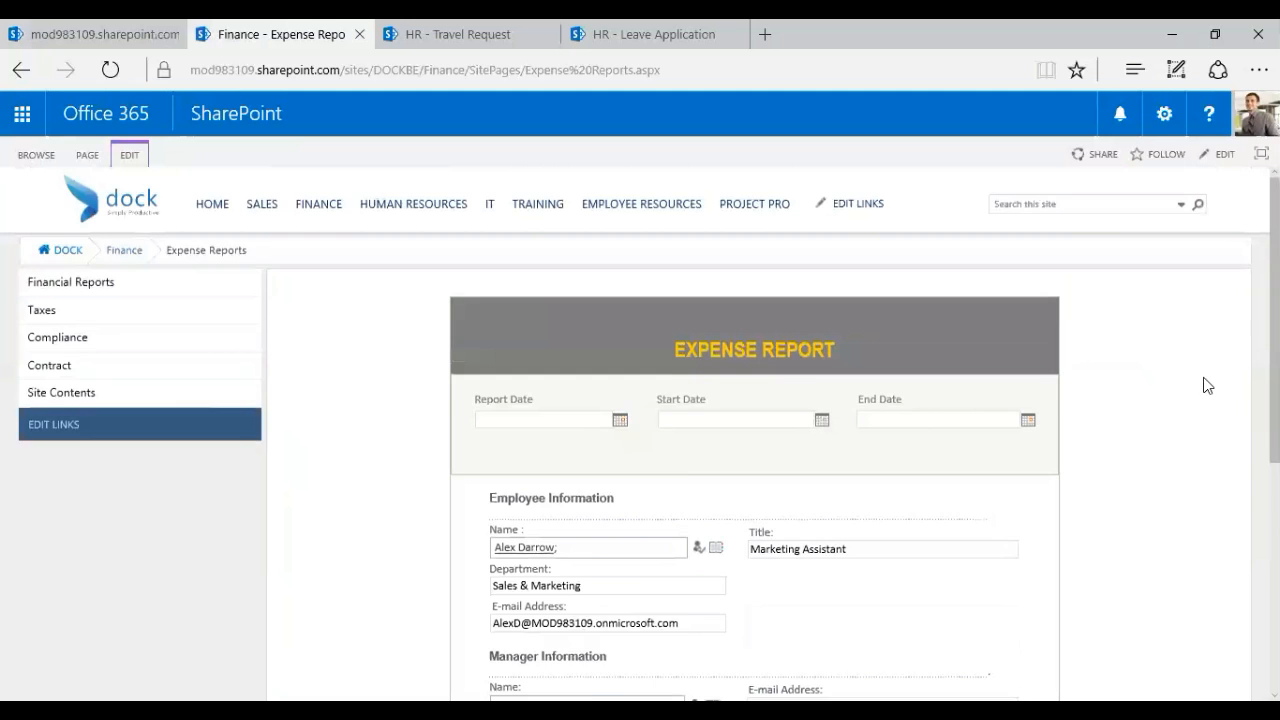
pyautogui.scroll(-1, 1205, 388)
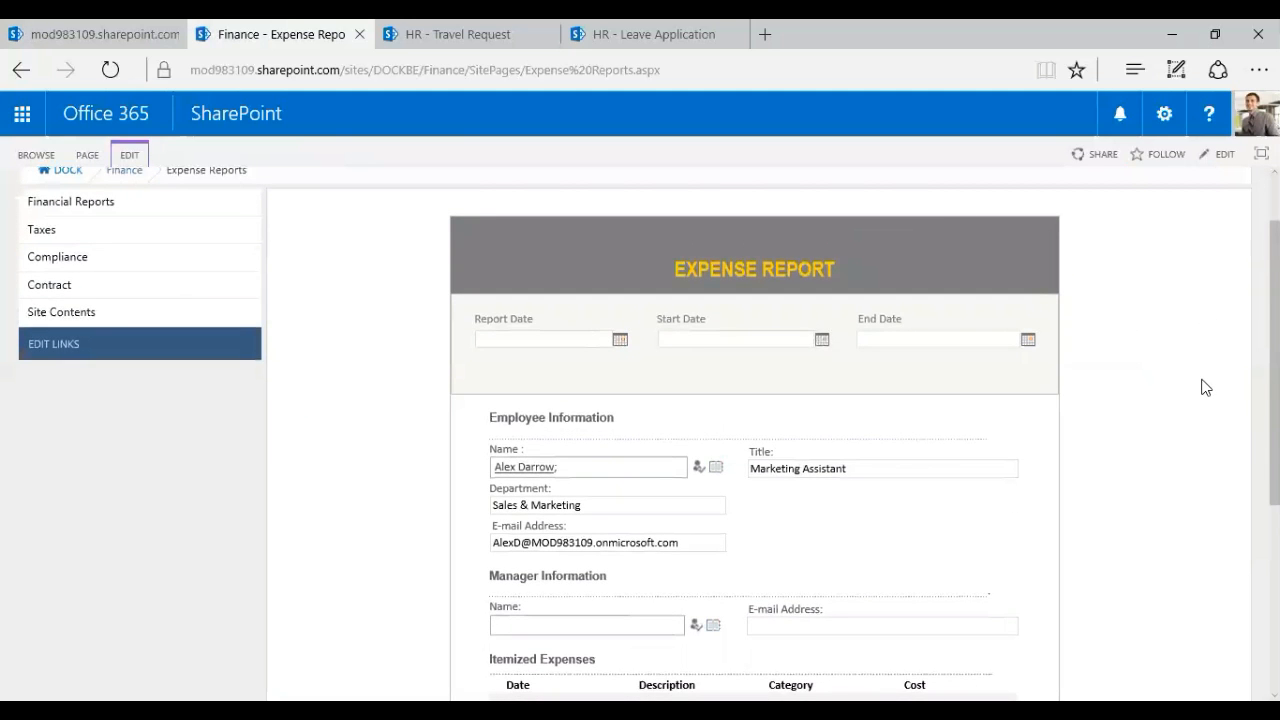
pyautogui.scroll(-2, 1175, 435)
pyautogui.scroll(2, 1175, 435)
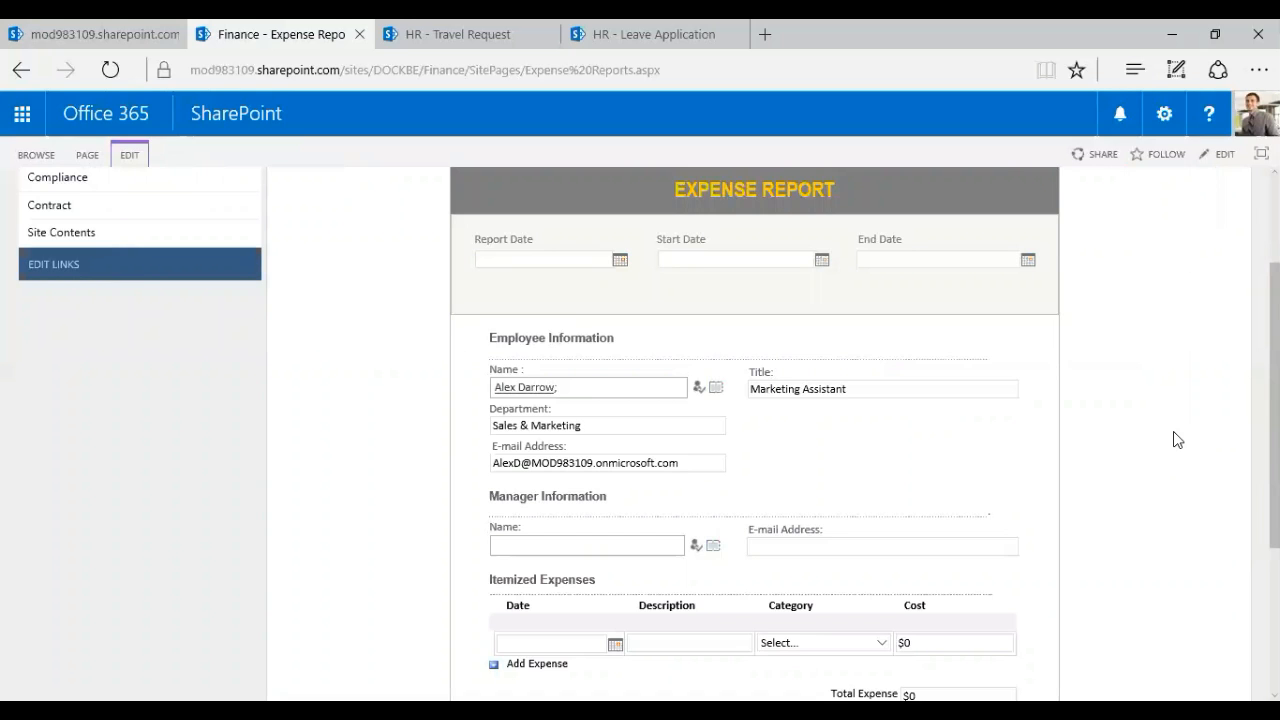
pyautogui.click(1246, 118)
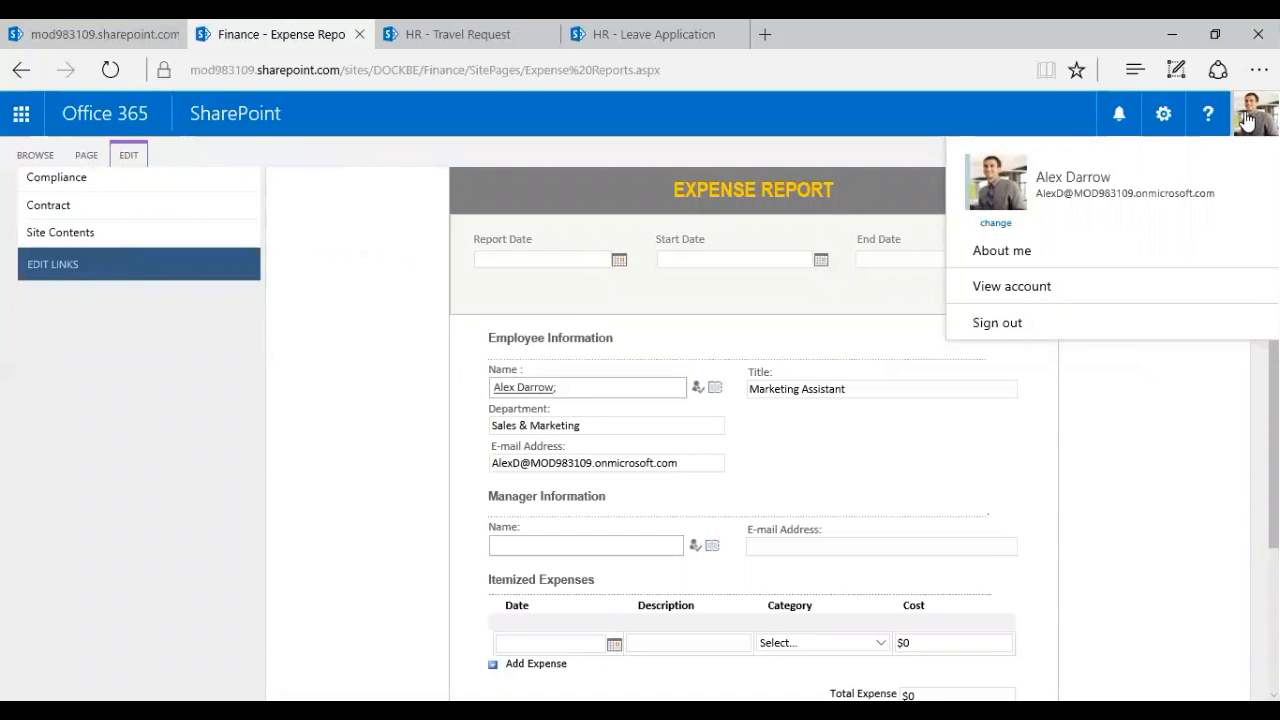
pyautogui.click(1111, 450)
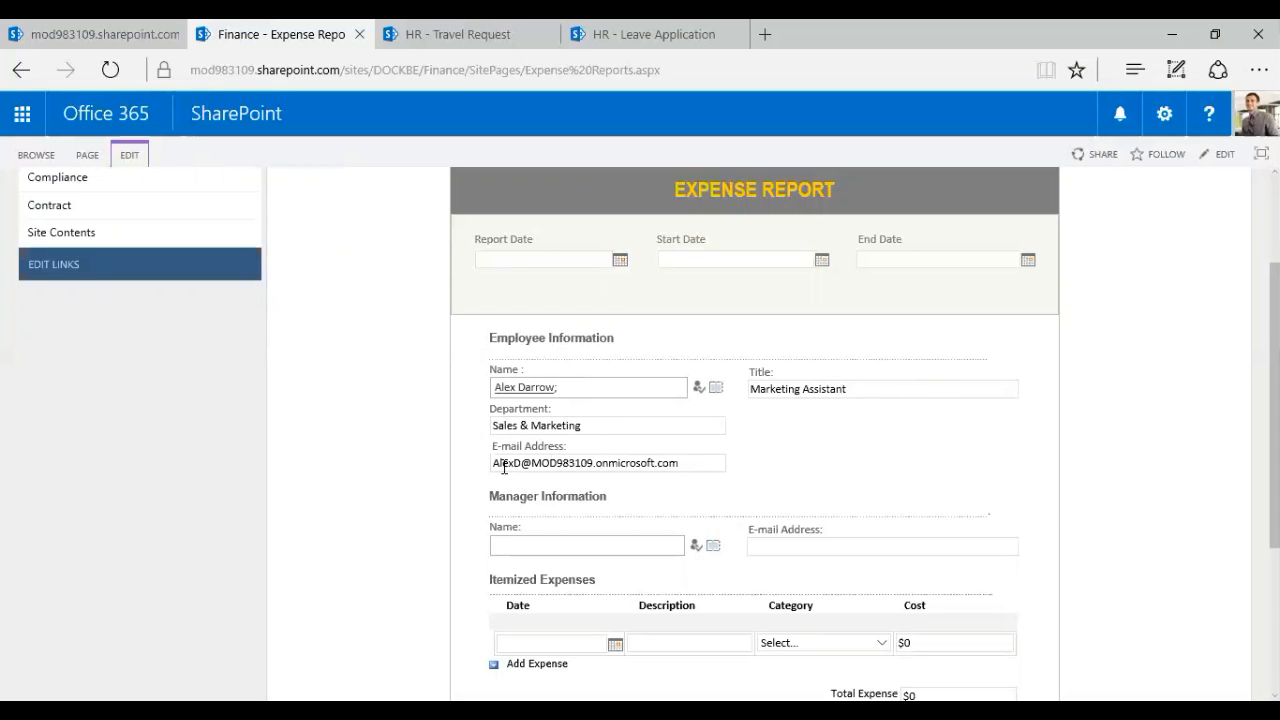
pyautogui.scroll(-1, 912, 477)
pyautogui.scroll(1, 914, 477)
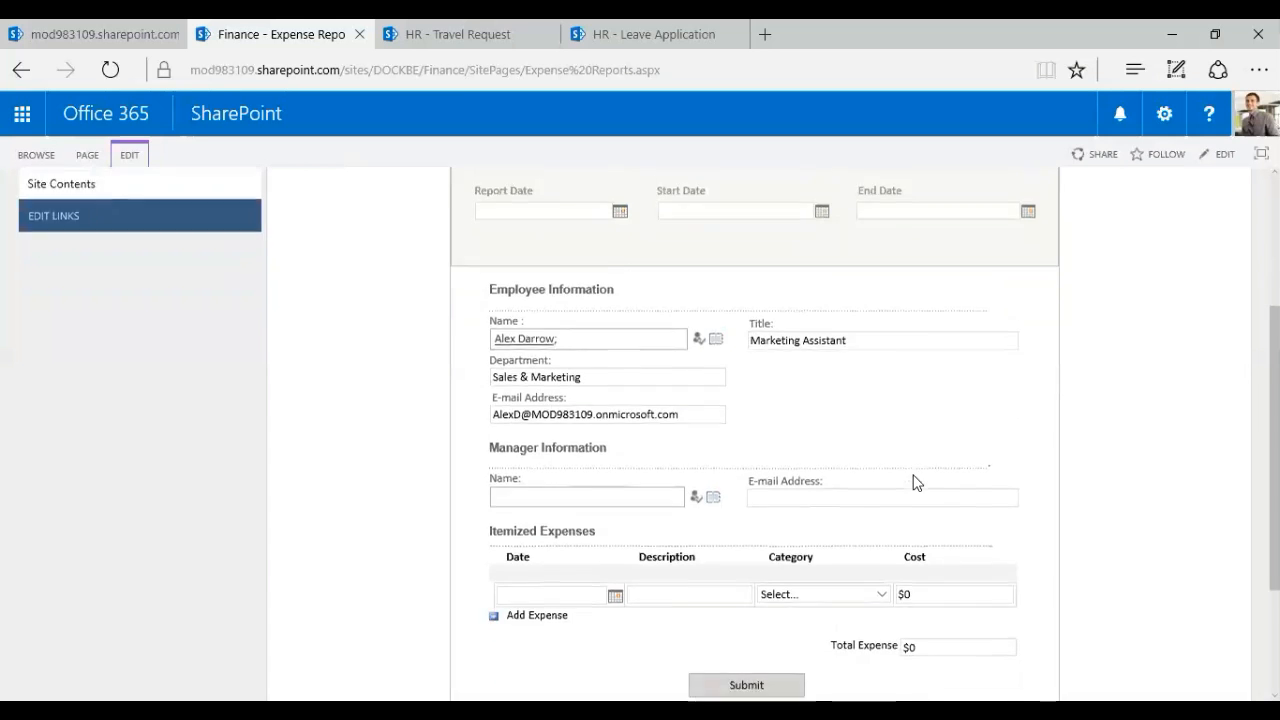
pyautogui.scroll(1, 1055, 620)
pyautogui.scroll(-1, 1030, 595)
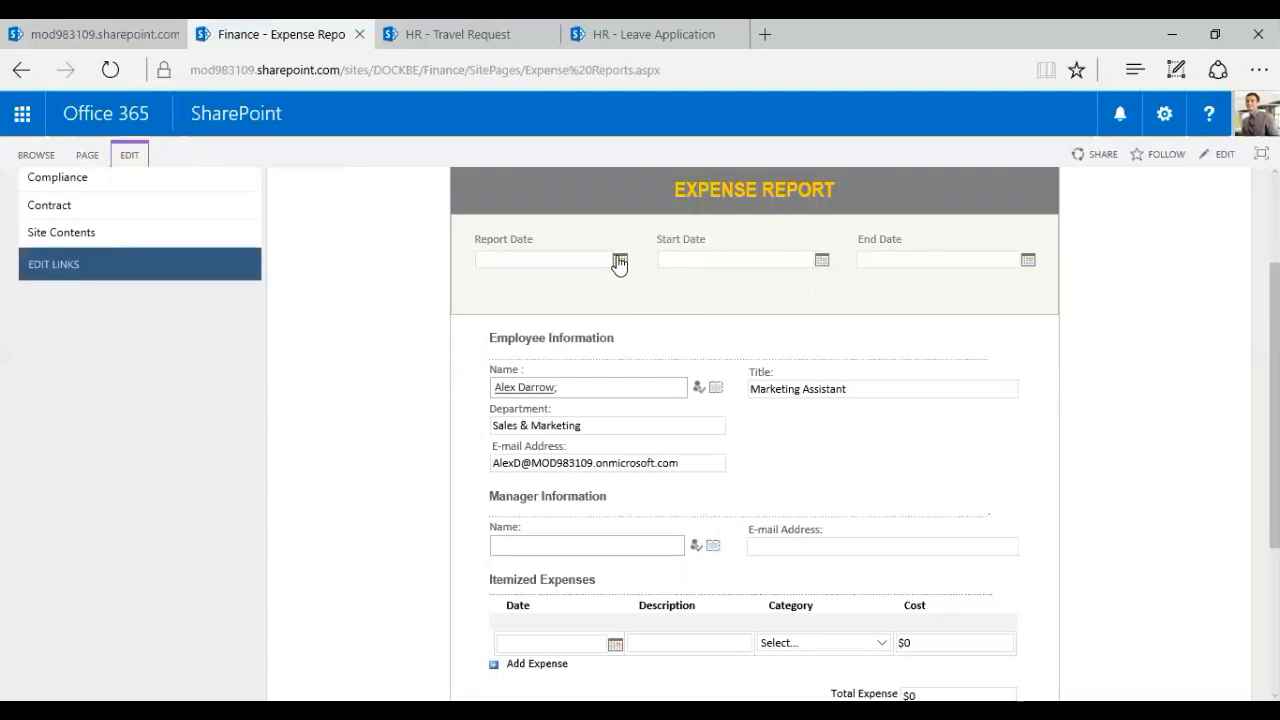
# Pick October 12, 2016 as Report, Start and End Date in the calendar pickers
pyautogui.click(584, 262)
pyautogui.click(619, 262)
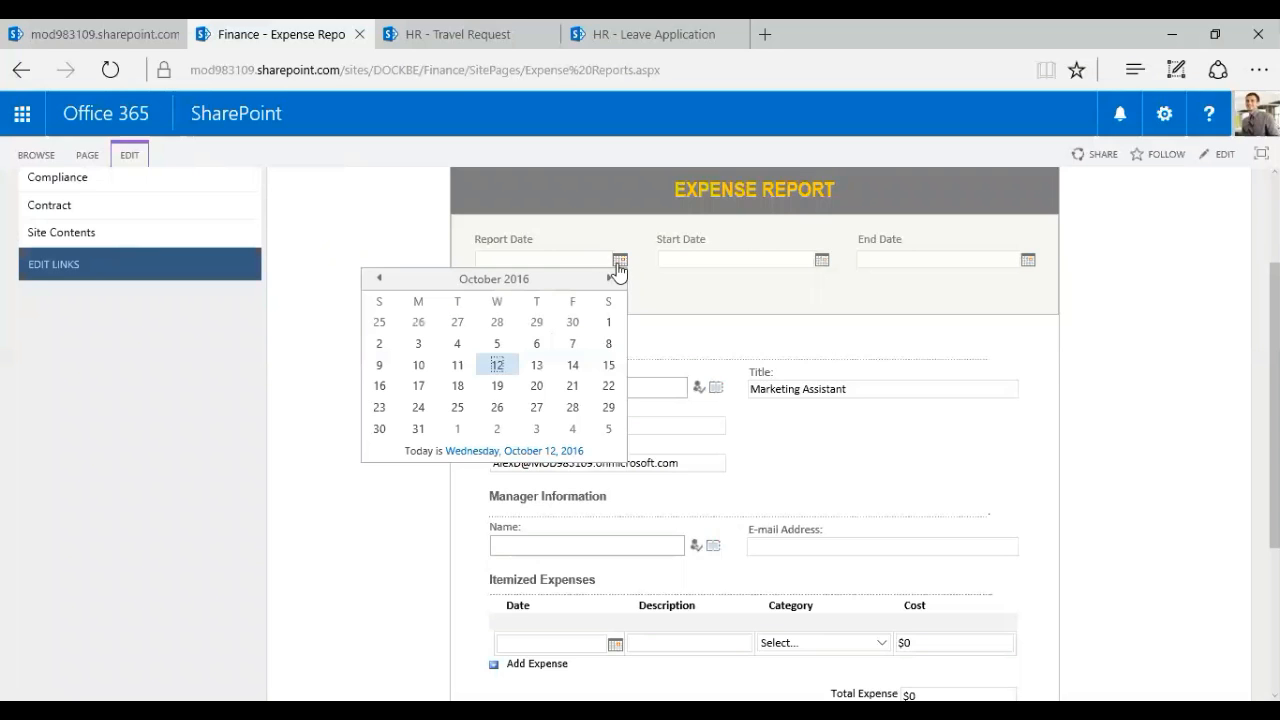
pyautogui.click(497, 366)
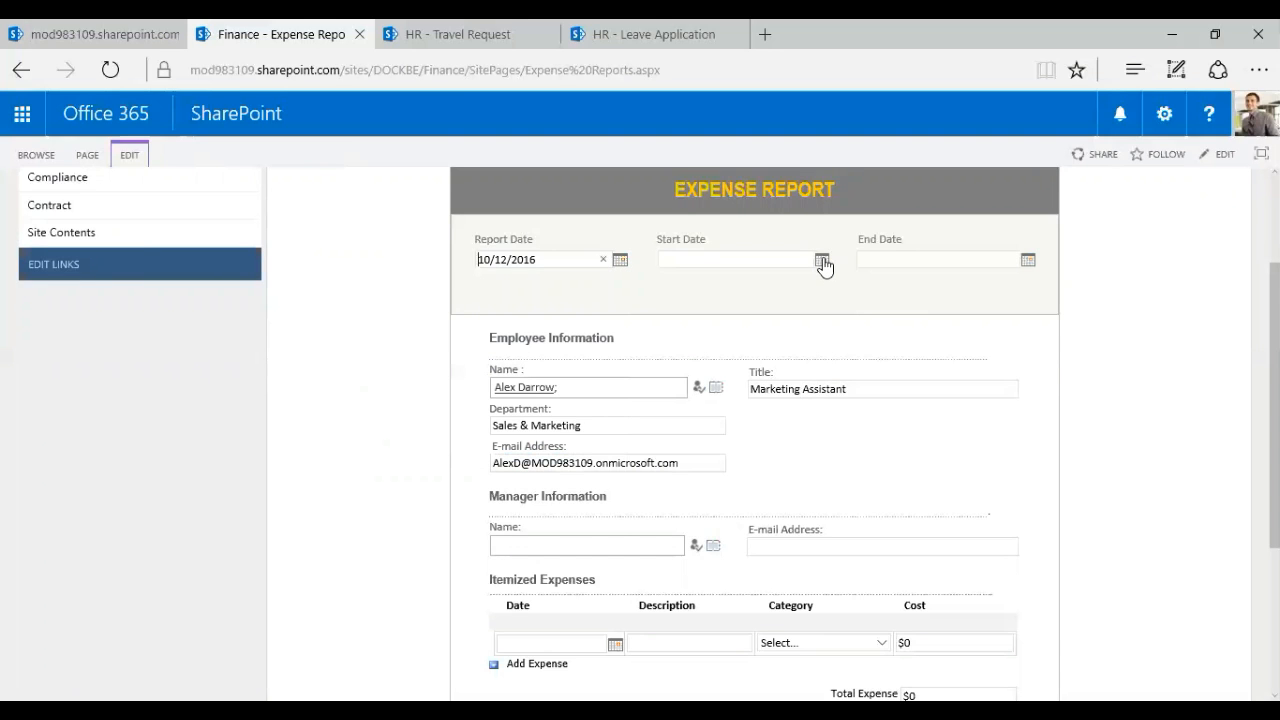
pyautogui.click(822, 262)
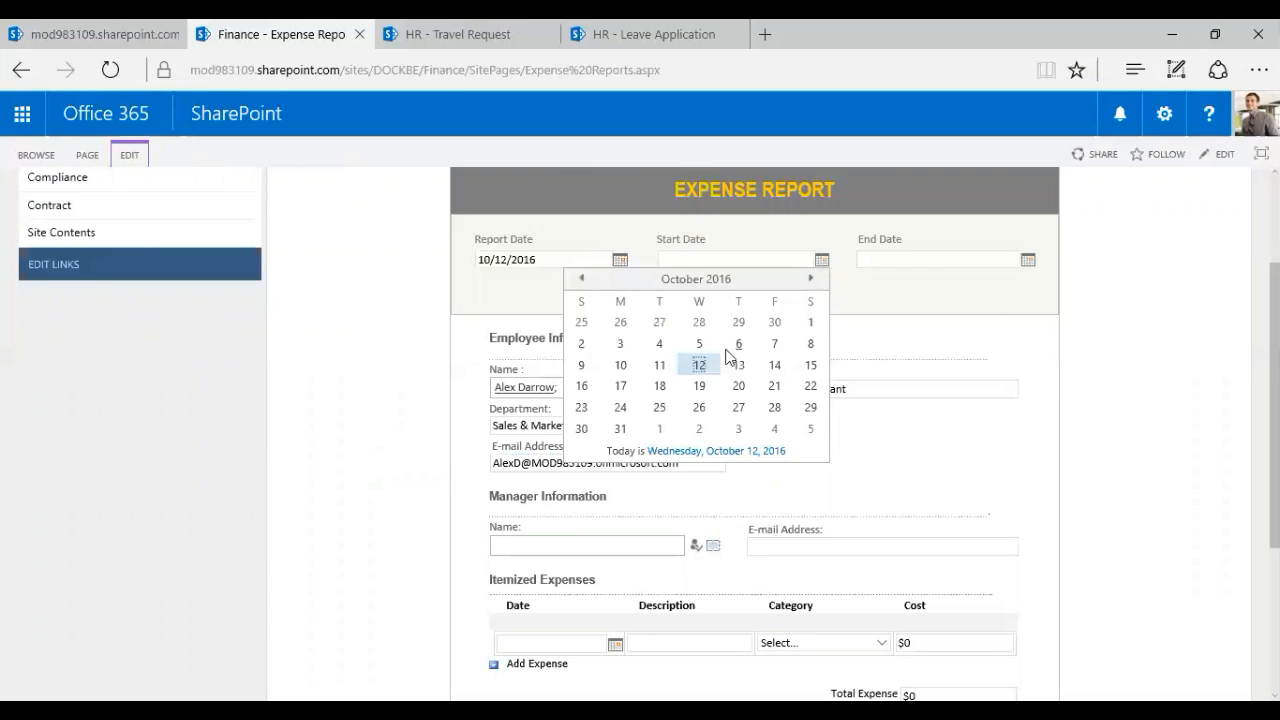
pyautogui.click(699, 365)
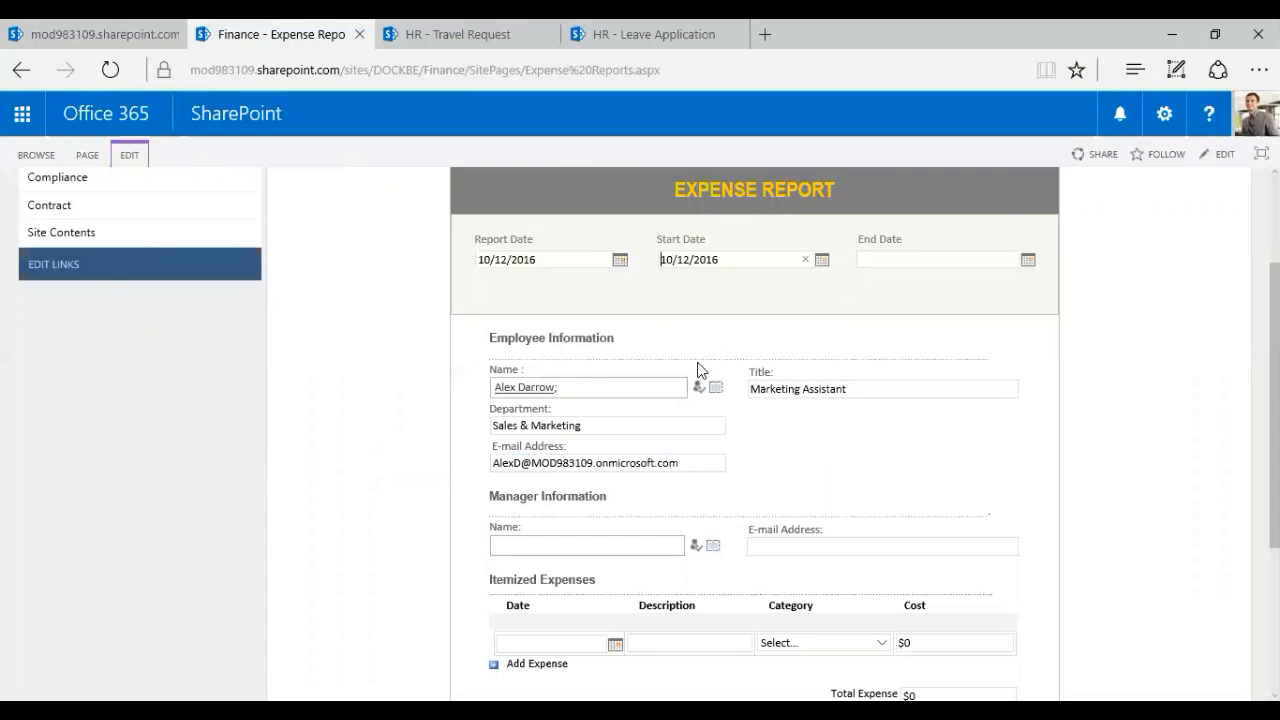
pyautogui.click(1028, 260)
pyautogui.click(913, 364)
pyautogui.scroll(-2, 705, 420)
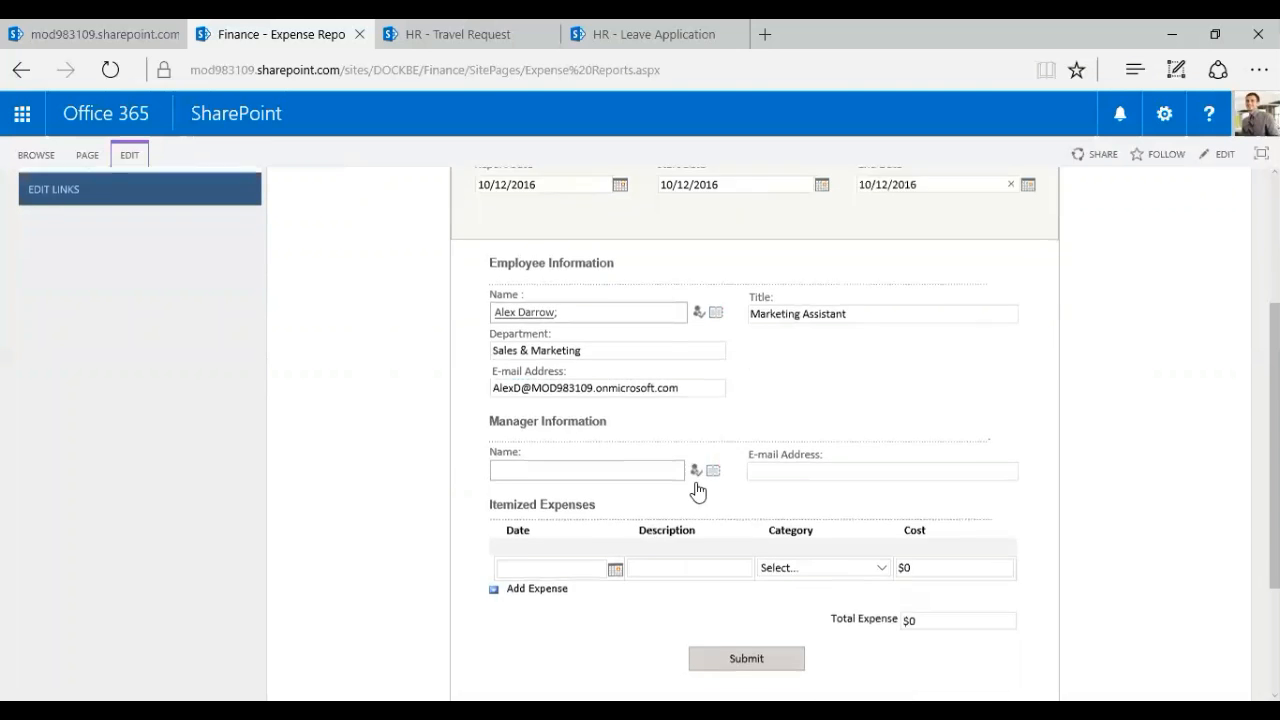
pyautogui.click(628, 472)
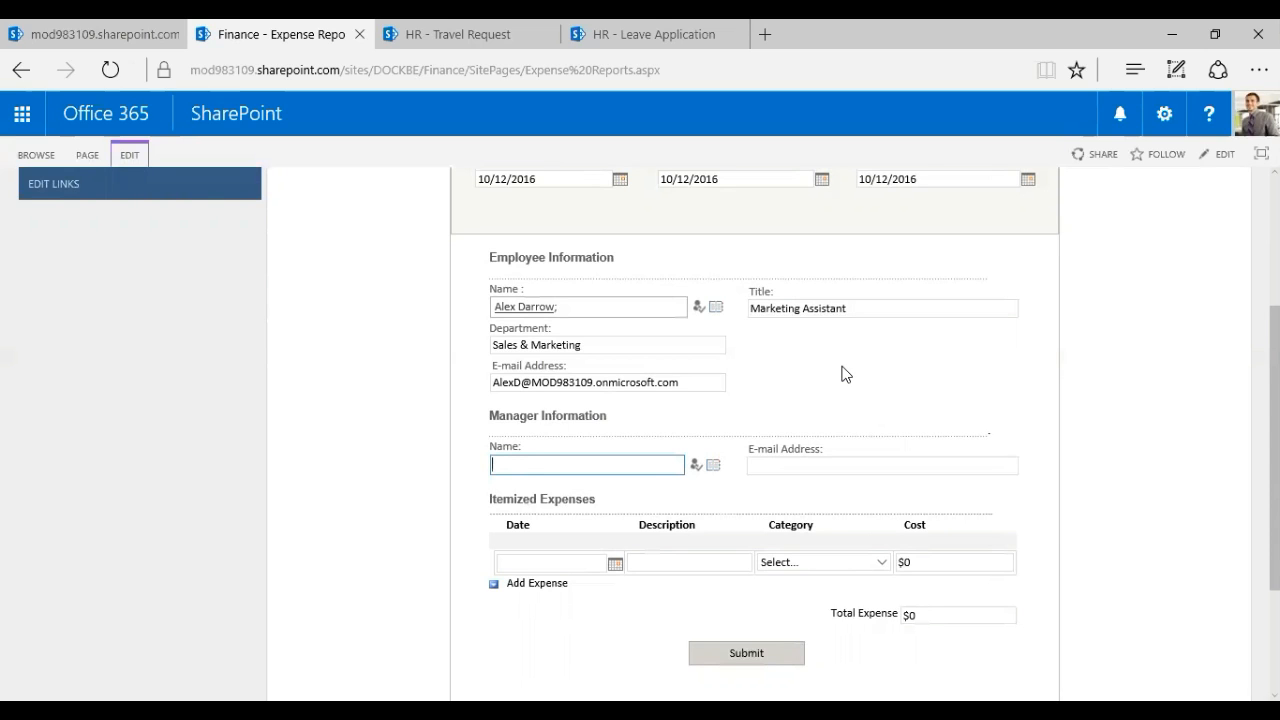
# Enter the manager's name in the people picker and resolve it with Ctrl+K
pyautogui.write('anne')
pyautogui.scroll(-1, 746, 343)
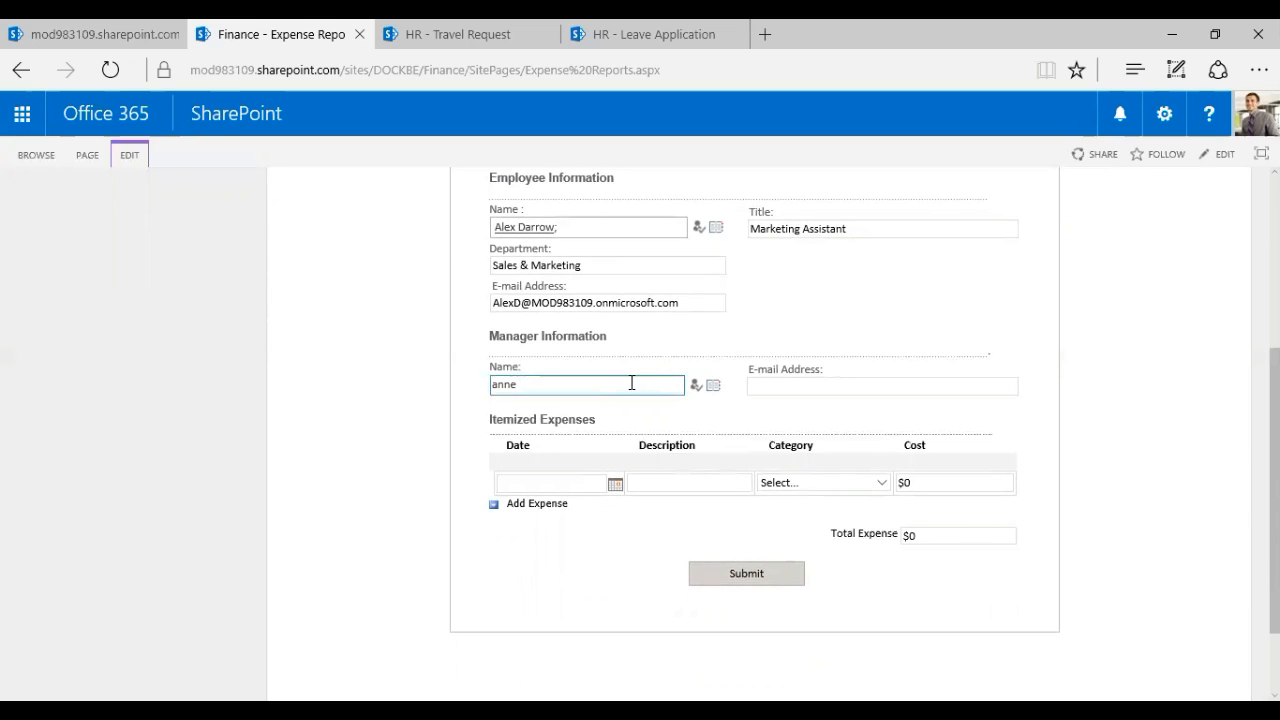
pyautogui.moveTo(622, 384); pyautogui.dragTo(481, 391)
pyautogui.hotkey('ctrl', 'k')
pyautogui.click(785, 393)
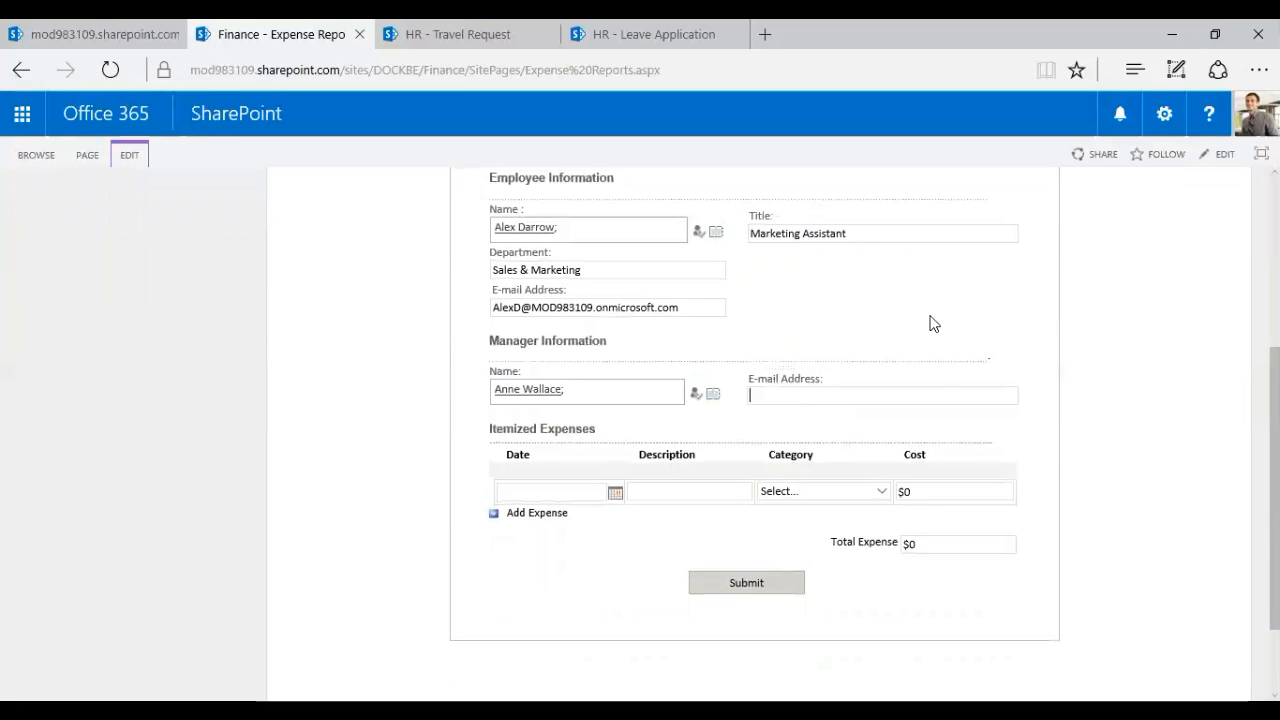
# Fill in the manager's e-mail address, removing the incorrect part
pyautogui.click(826, 395)
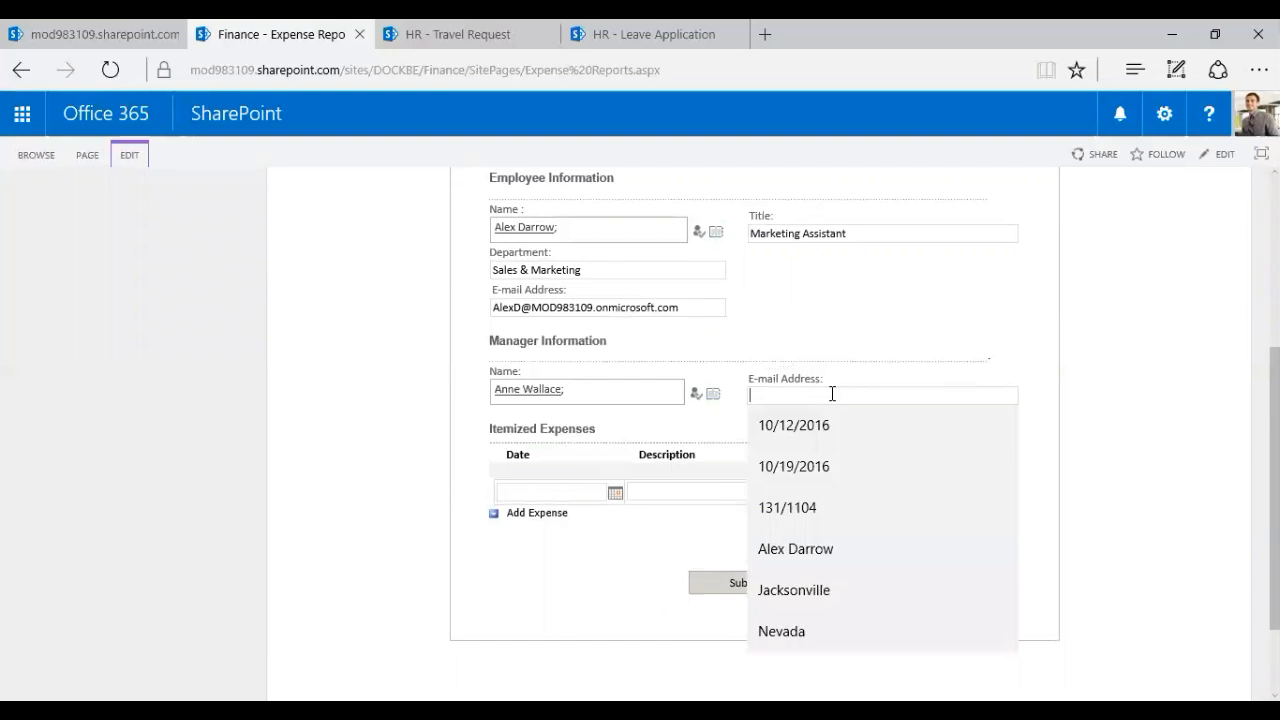
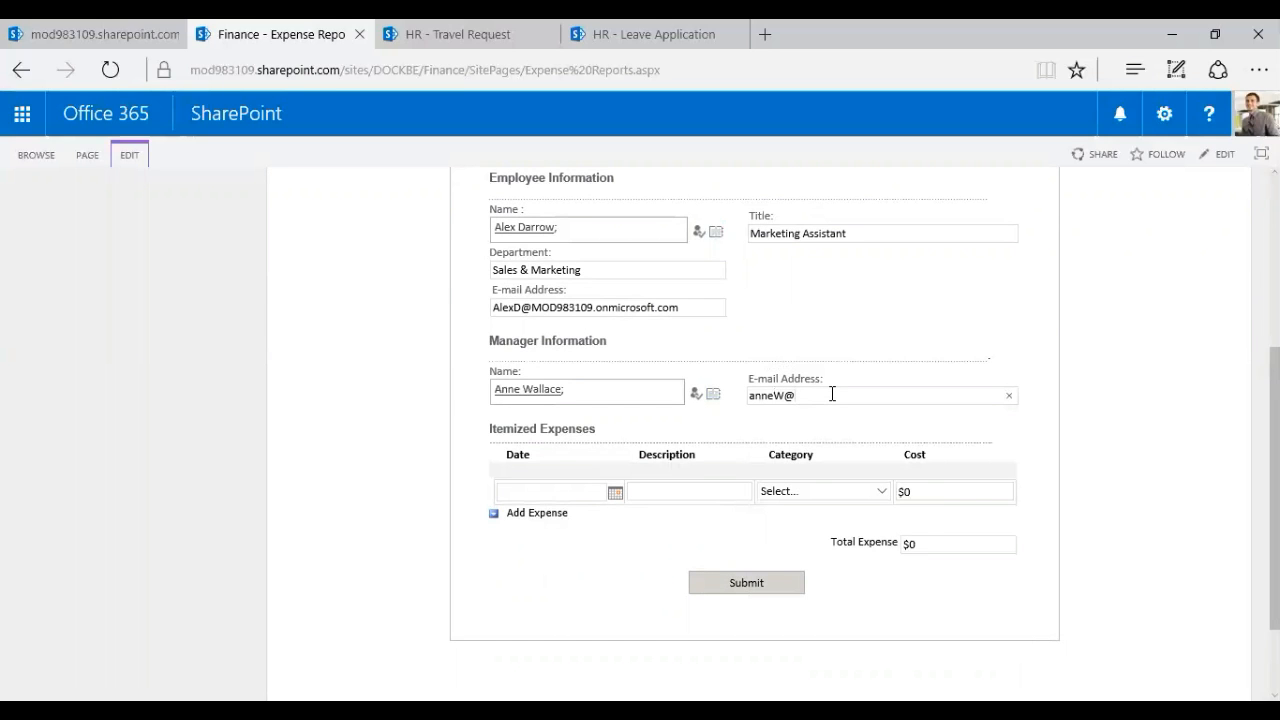
pyautogui.hotkey('ctrl', 'v')
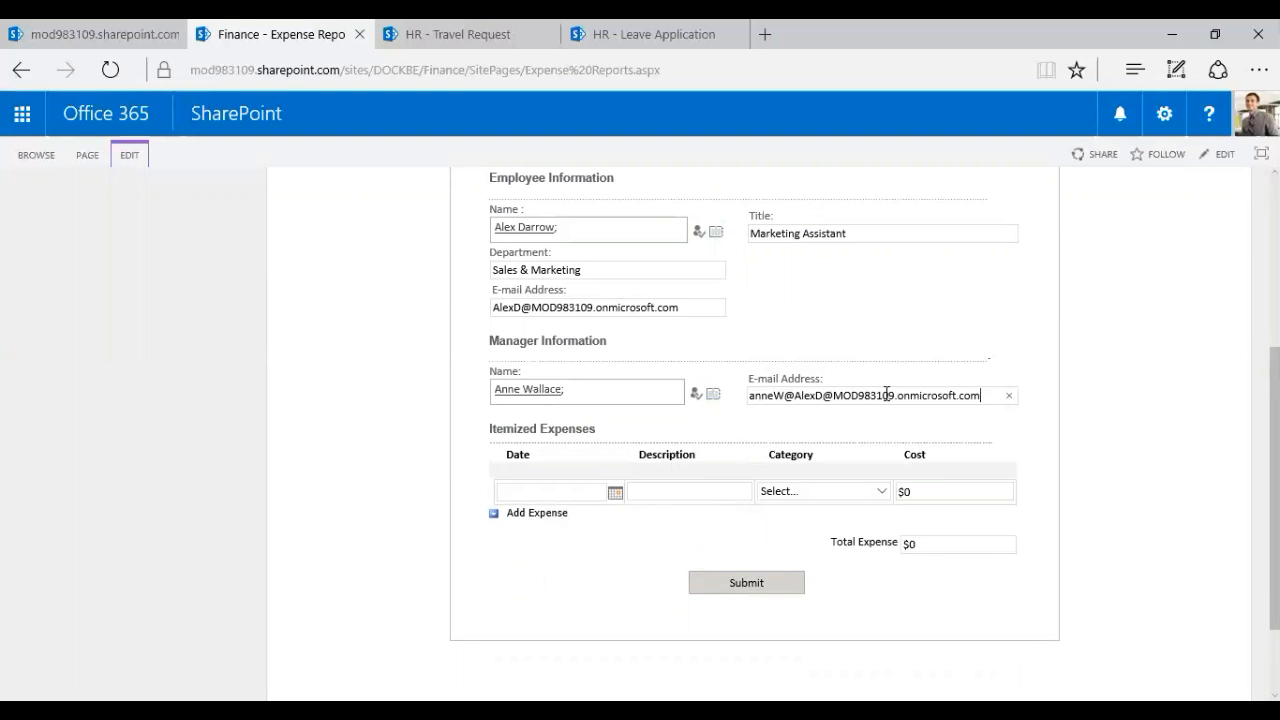
pyautogui.moveTo(824, 395); pyautogui.dragTo(790, 398)
pyautogui.press('BackSpace')
pyautogui.press('BackSpace')
pyautogui.click(1080, 438)
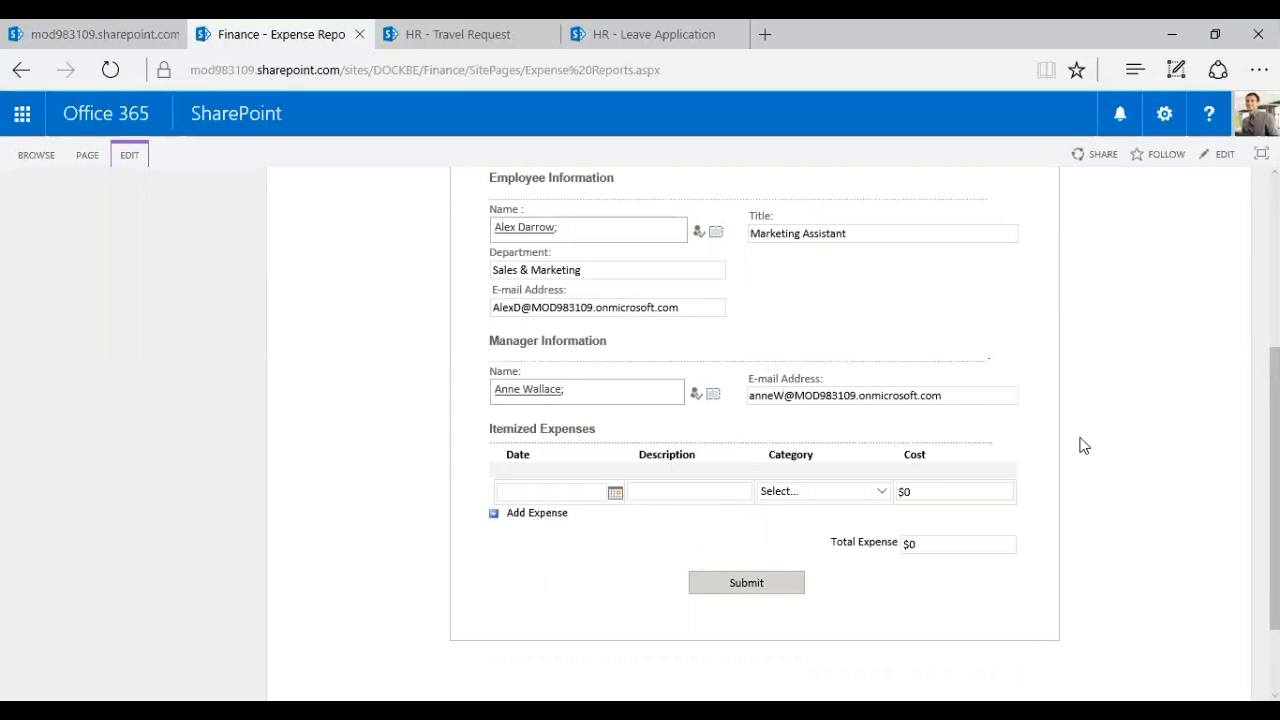
# Add the first expense: 10/12/2016, Gas, Transportation, $50
pyautogui.click(564, 494)
pyautogui.click(437, 498)
pyautogui.scroll(-1, 426, 497)
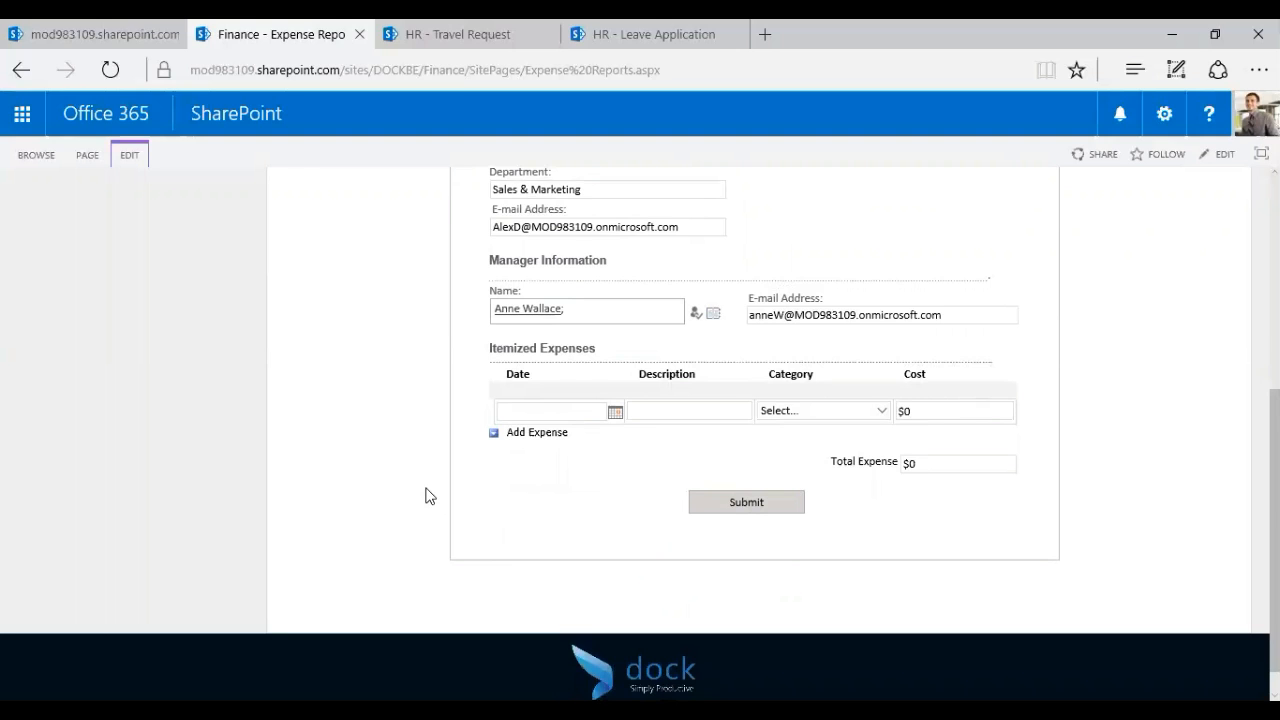
pyautogui.click(615, 411)
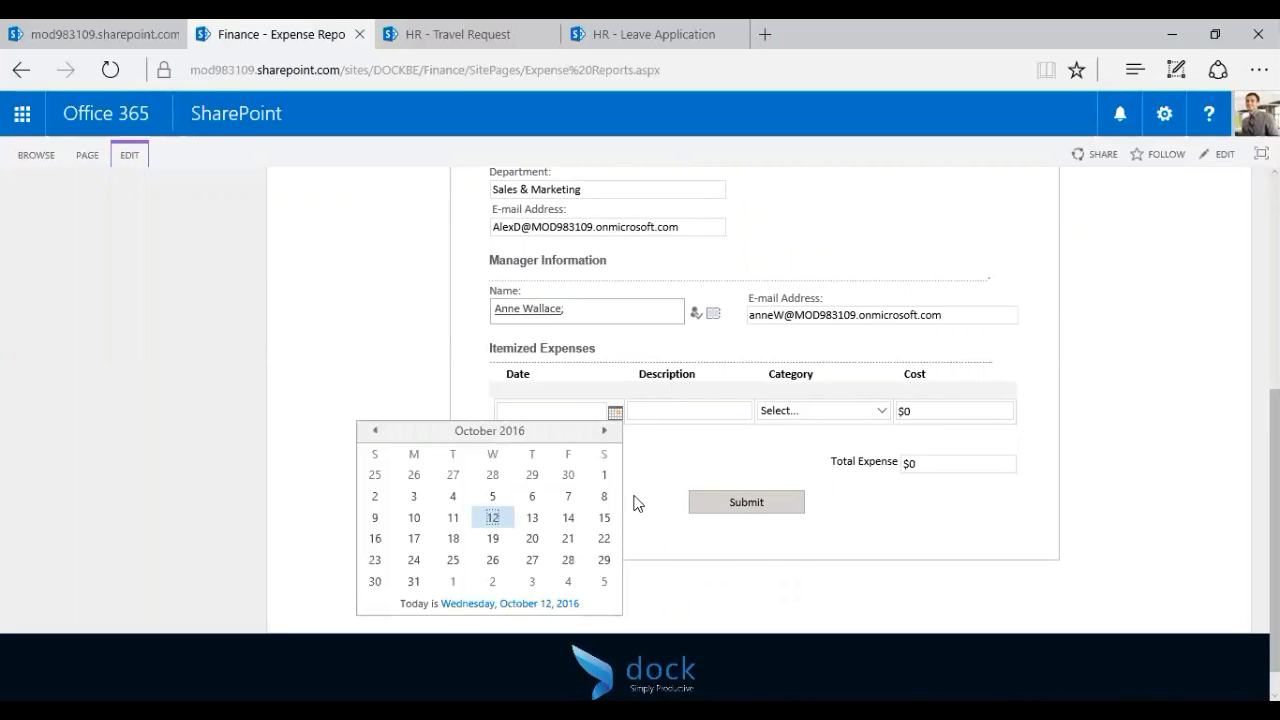
pyautogui.click(493, 515)
pyautogui.click(672, 416)
pyautogui.write('Gas')
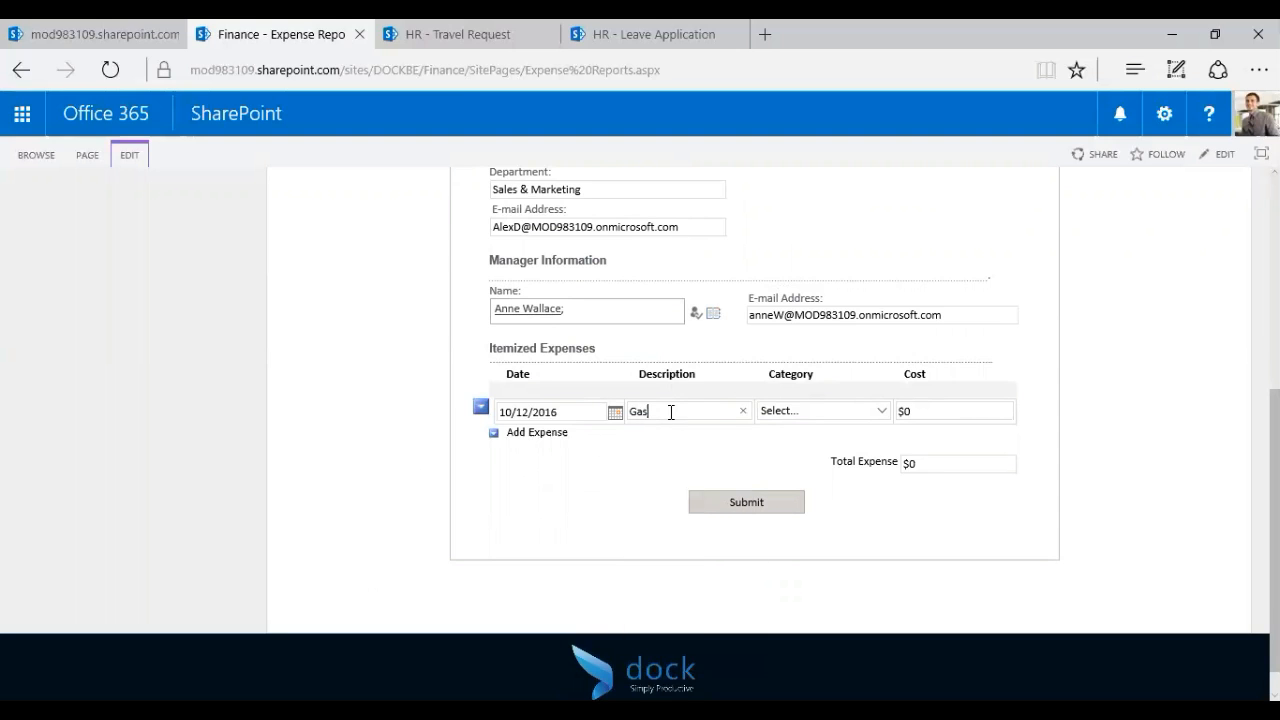
pyautogui.click(881, 411)
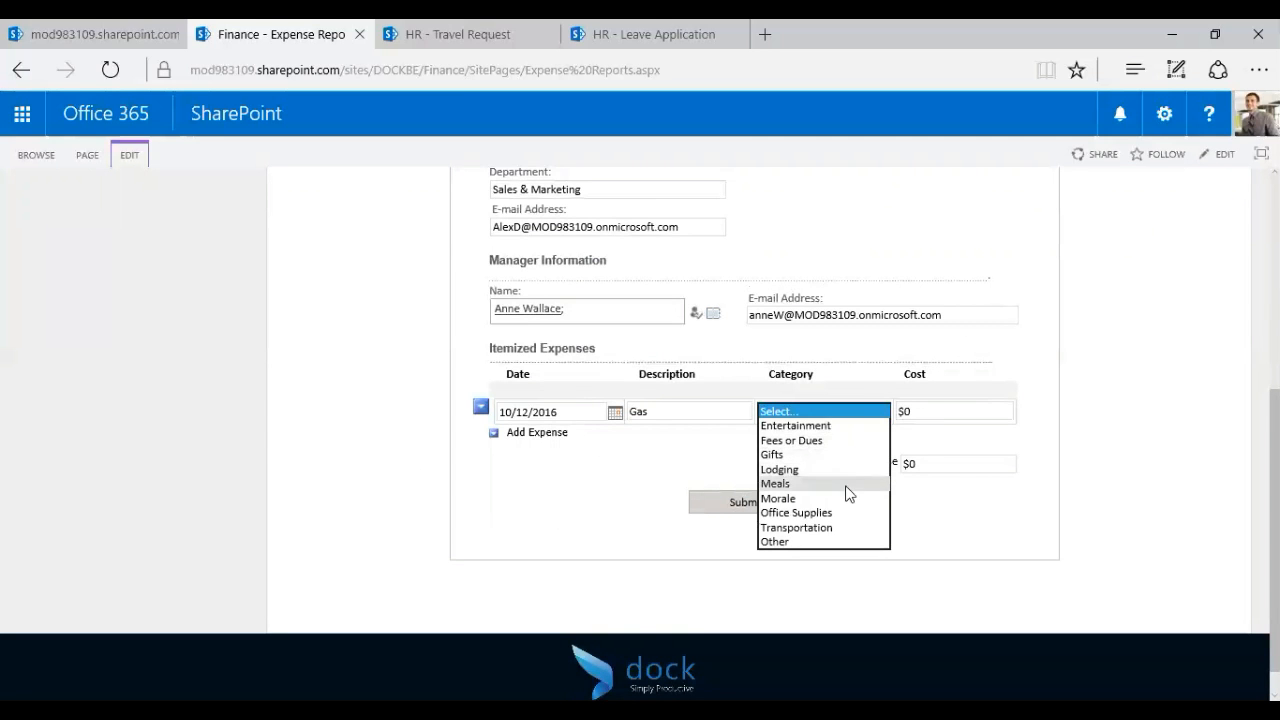
pyautogui.click(851, 527)
pyautogui.click(934, 408)
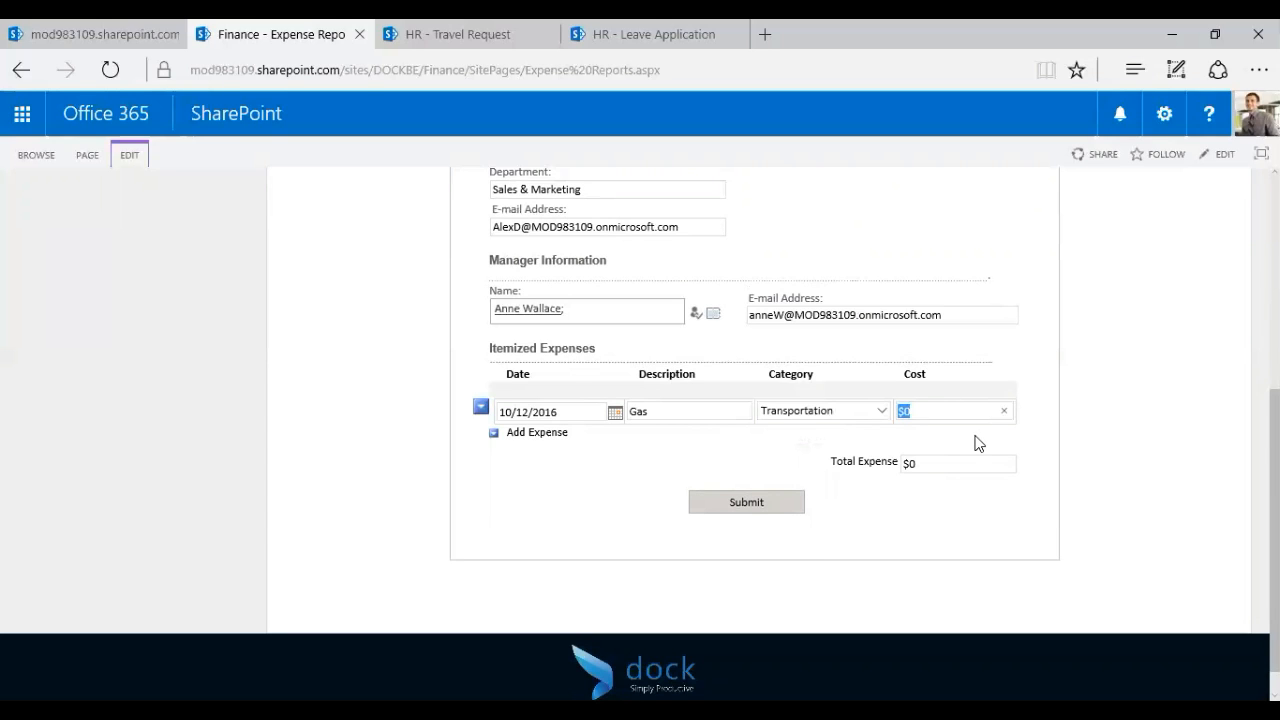
pyautogui.click(1102, 422)
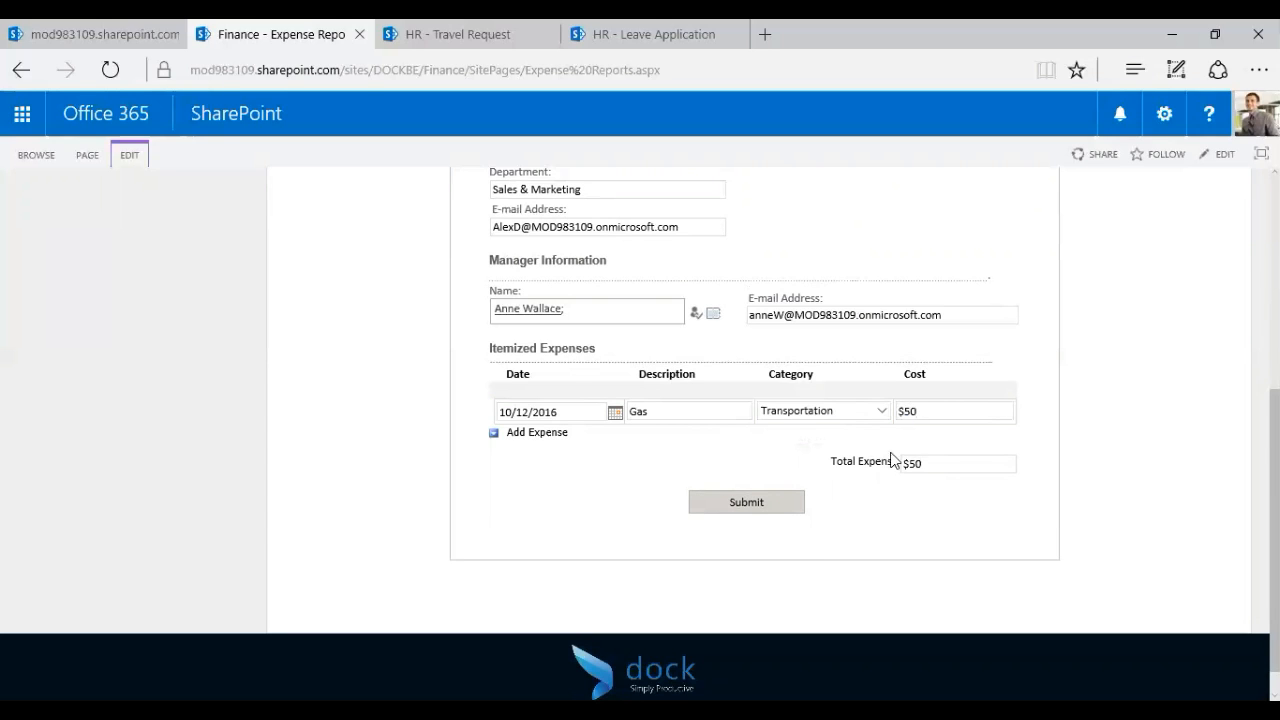
# Add a second expense row: 10/12/2016, Lunch, Meals, $60
pyautogui.click(530, 433)
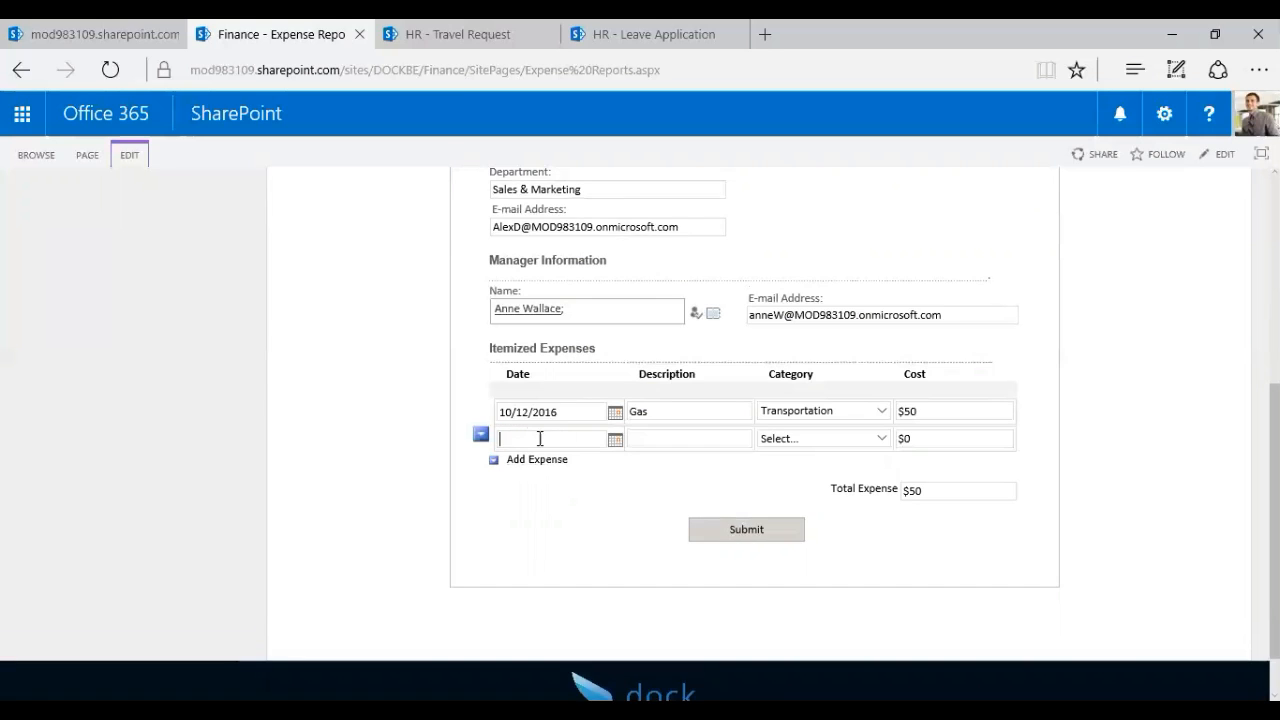
pyautogui.click(620, 447)
pyautogui.click(491, 541)
pyautogui.click(686, 438)
pyautogui.click(770, 446)
pyautogui.click(804, 509)
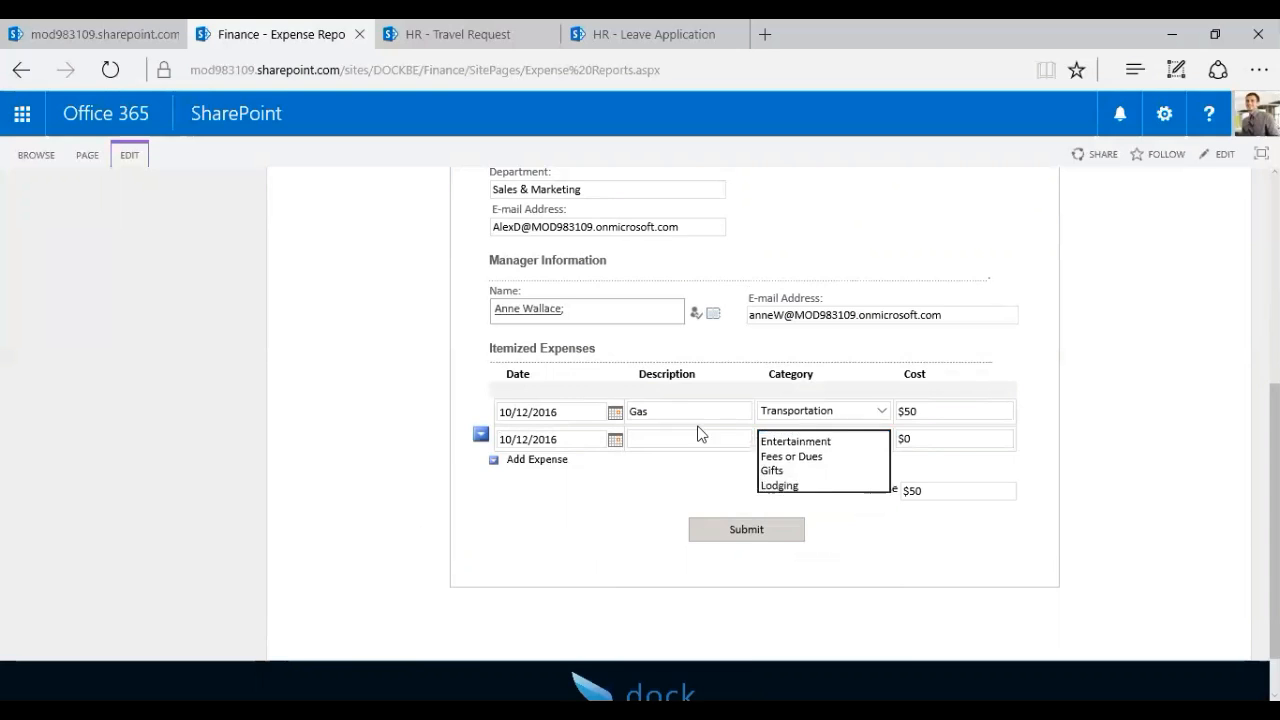
pyautogui.click(705, 440)
pyautogui.write('Lunch')
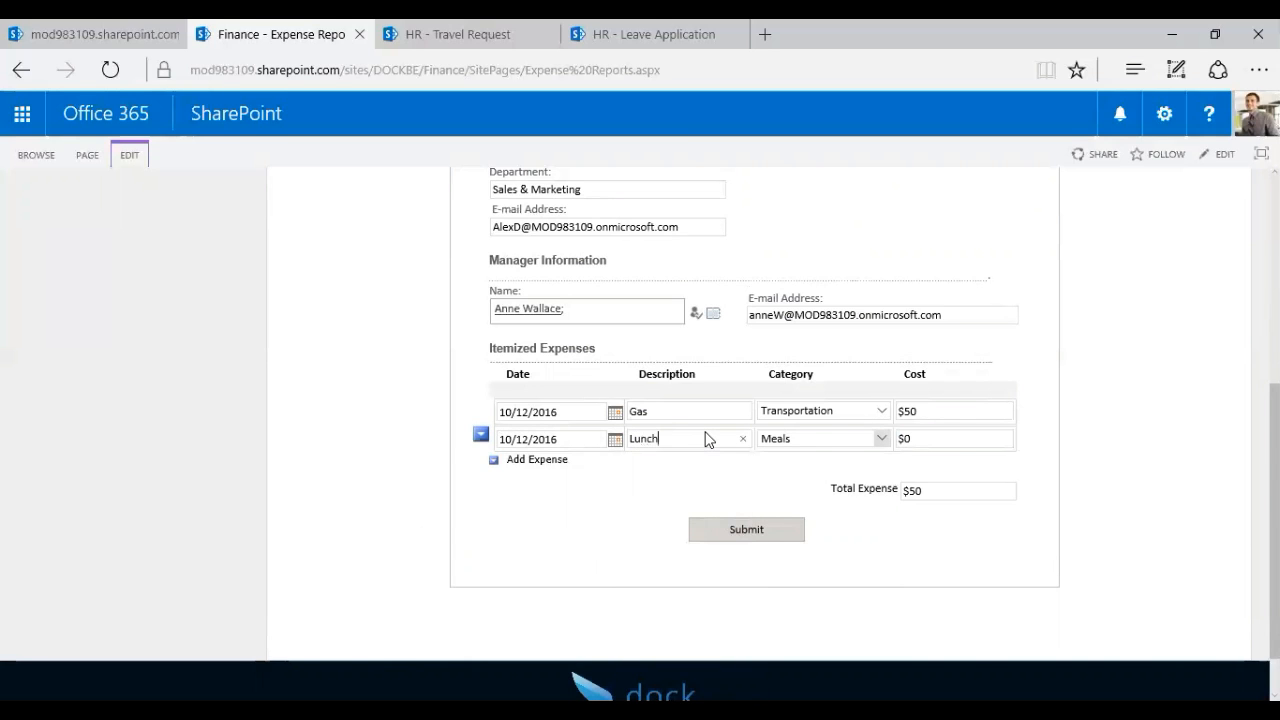
pyautogui.moveTo(930, 434); pyautogui.dragTo(866, 427)
pyautogui.write('60')
pyautogui.click(1142, 441)
# Check the $110 Total Expense and submit the expense report
pyautogui.doubleClick(914, 490)
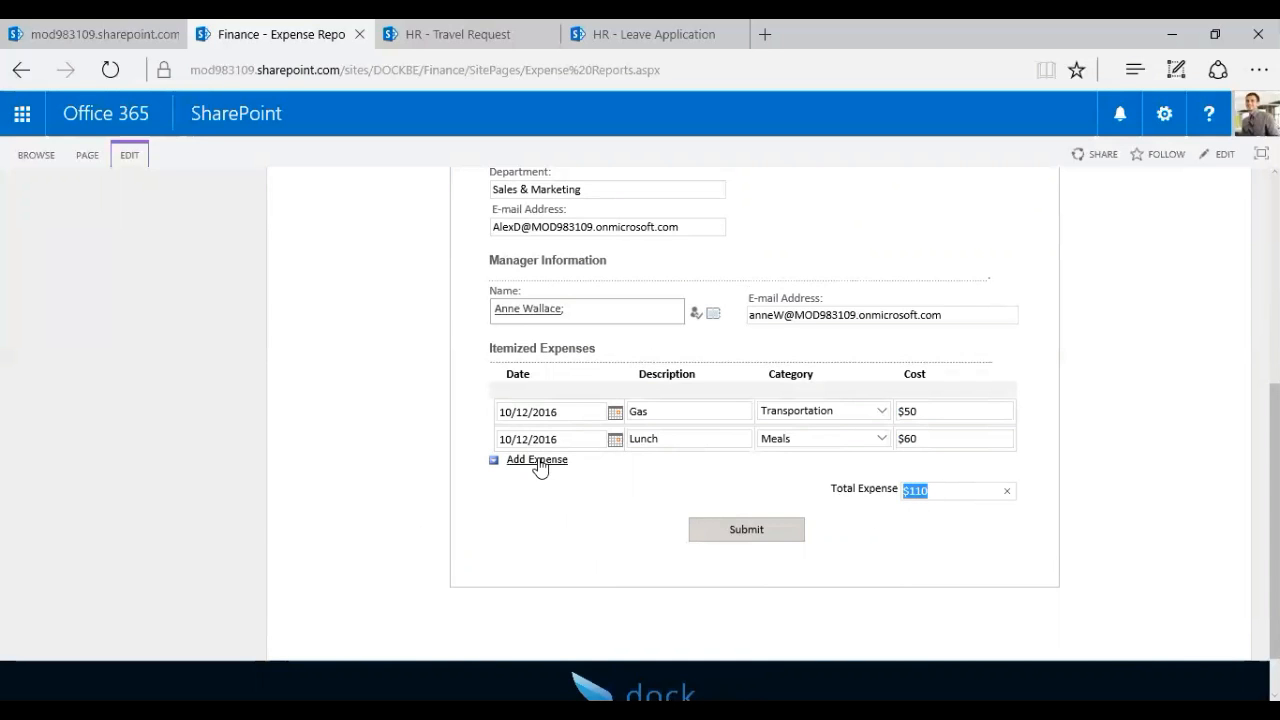
pyautogui.click(933, 563)
pyautogui.scroll(3, 997, 531)
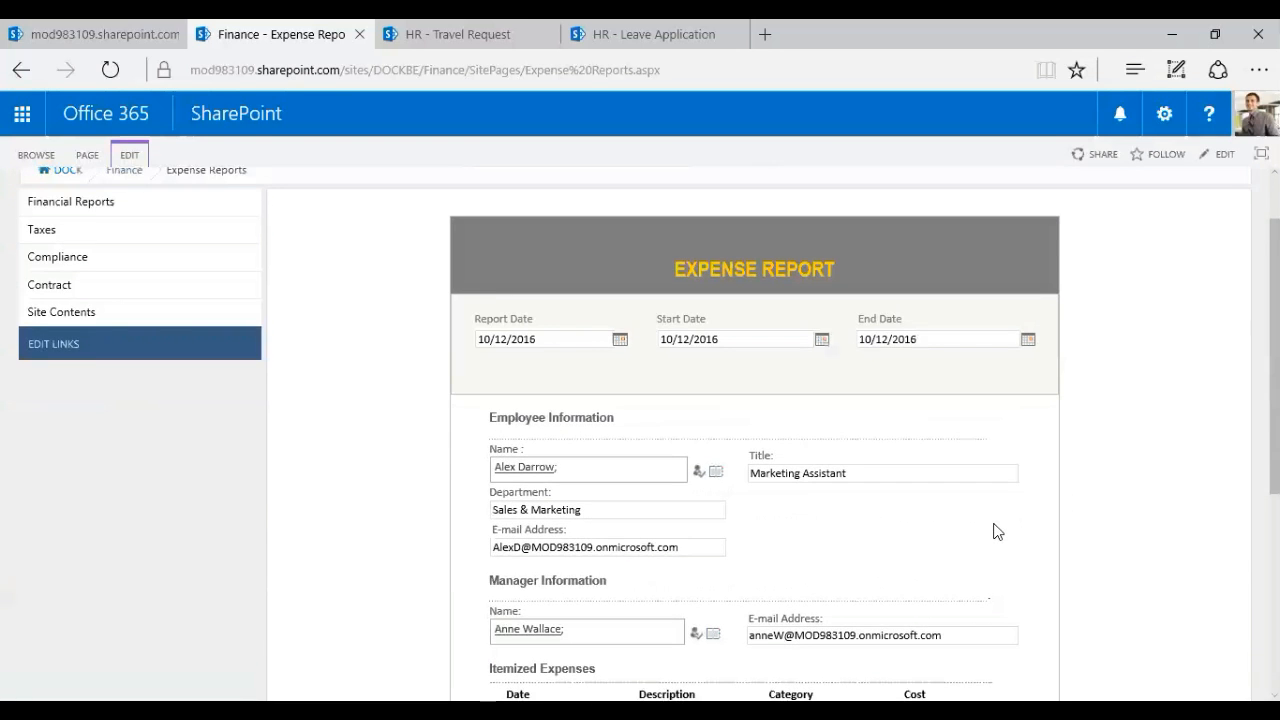
pyautogui.scroll(-4, 997, 531)
pyautogui.click(749, 470)
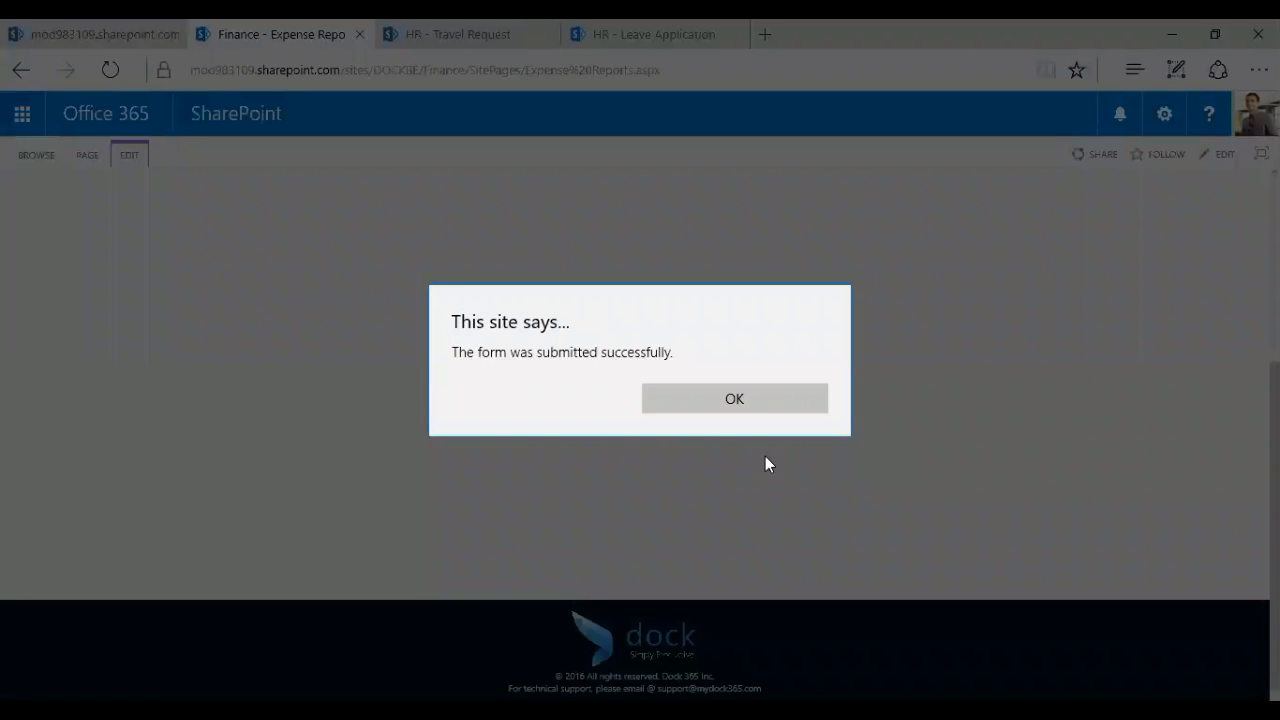
# Dismiss the submission success alert and switch to the Dock home page tab
pyautogui.click(750, 407)
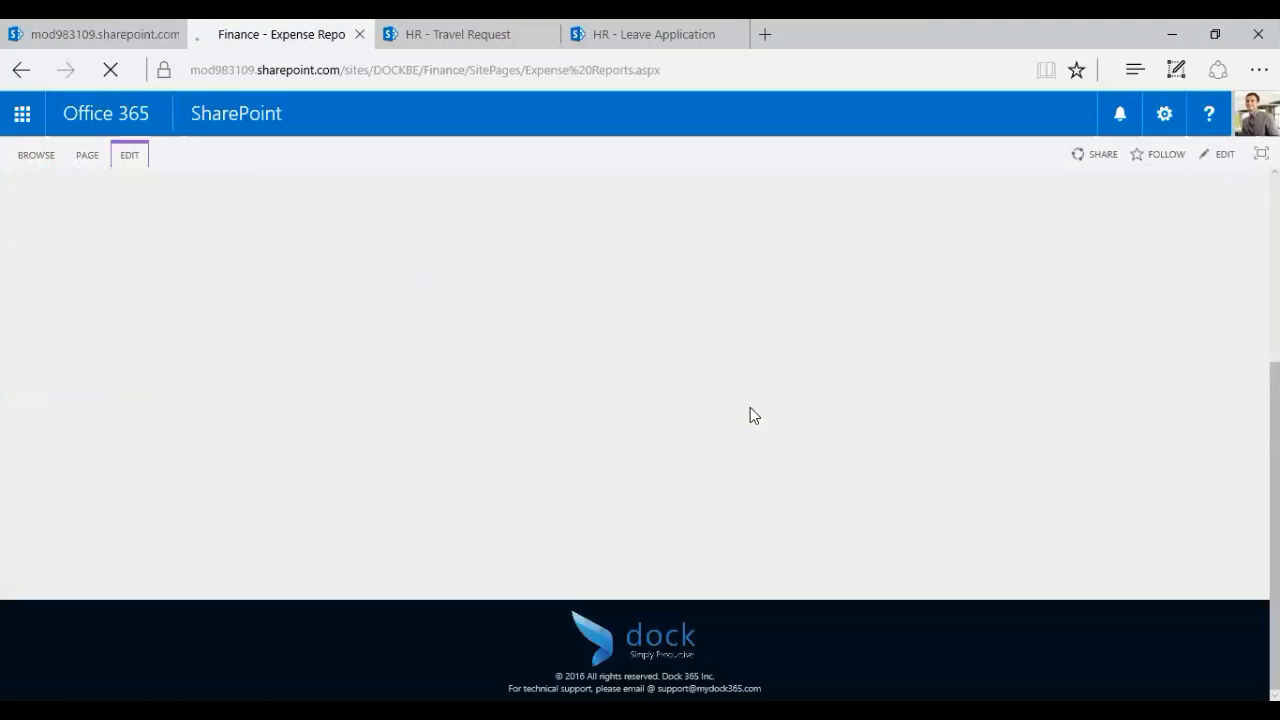
pyautogui.click(100, 34)
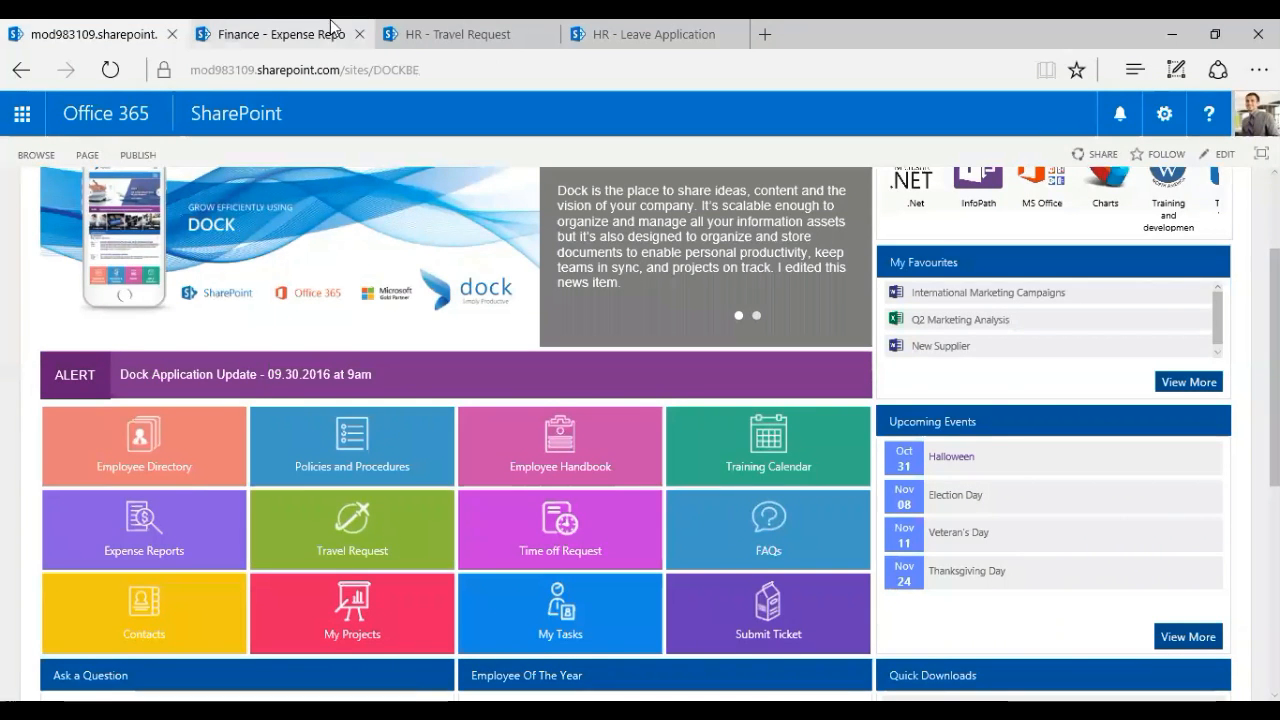
# Close the Expense Reports tab, leaving the HR Travel Request form showing
pyautogui.click(358, 34)
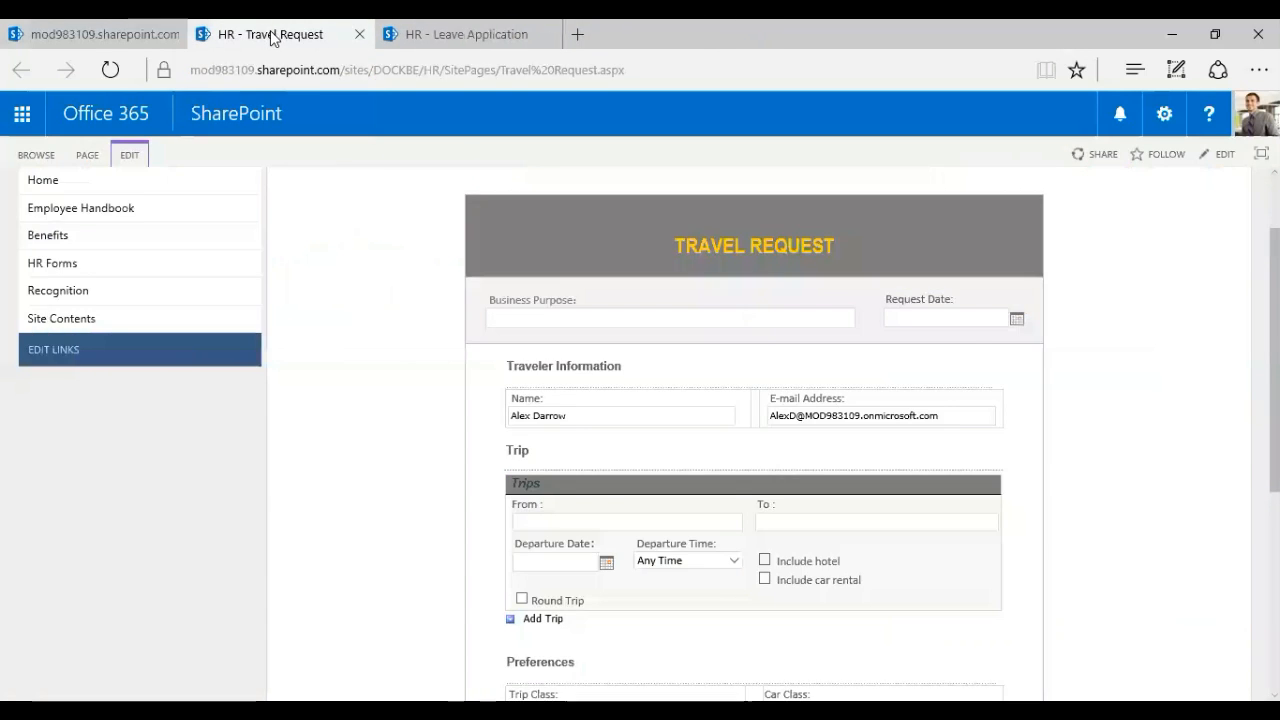
pyautogui.scroll(-4, 754, 430)
pyautogui.scroll(4, 754, 430)
pyautogui.click(1257, 114)
pyautogui.click(1257, 114)
pyautogui.click(1257, 114)
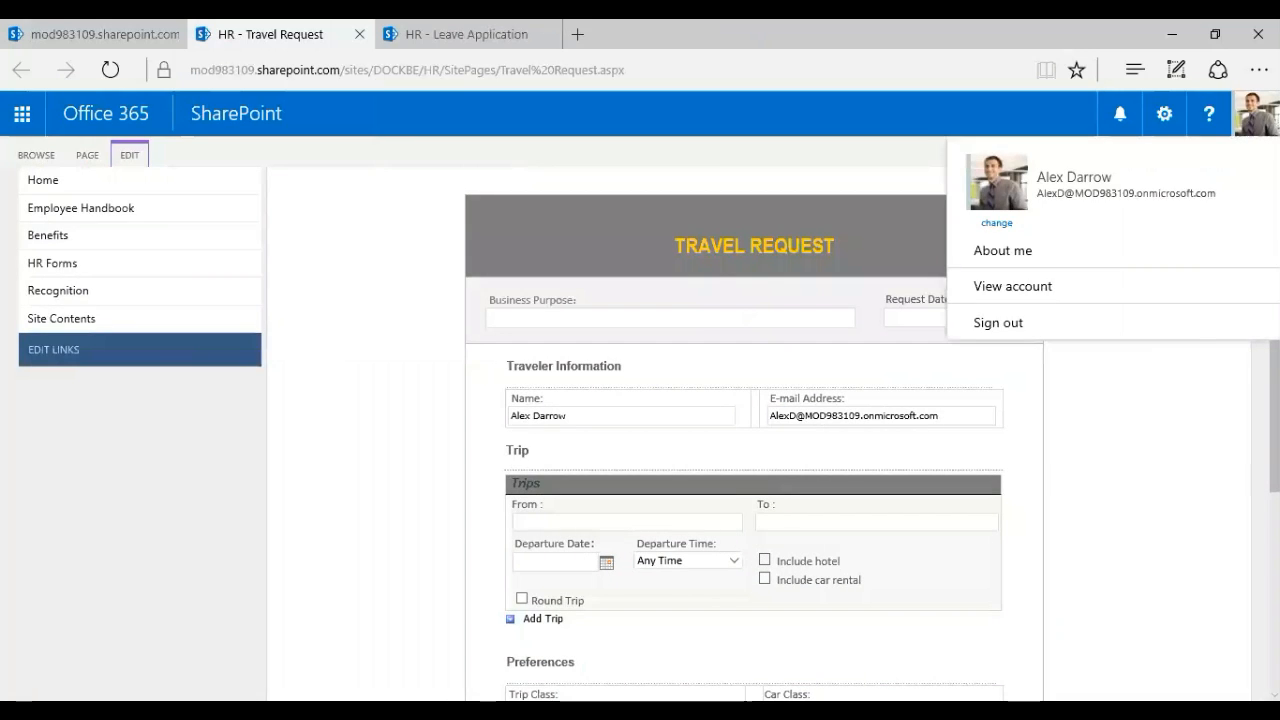
pyautogui.click(1133, 449)
pyautogui.scroll(-3, 1066, 510)
pyautogui.scroll(3, 1066, 517)
# Enter Business Purpose 'Business Meeting at Orlando' and Request Date 10/12/2016
pyautogui.click(669, 317)
pyautogui.click(1110, 376)
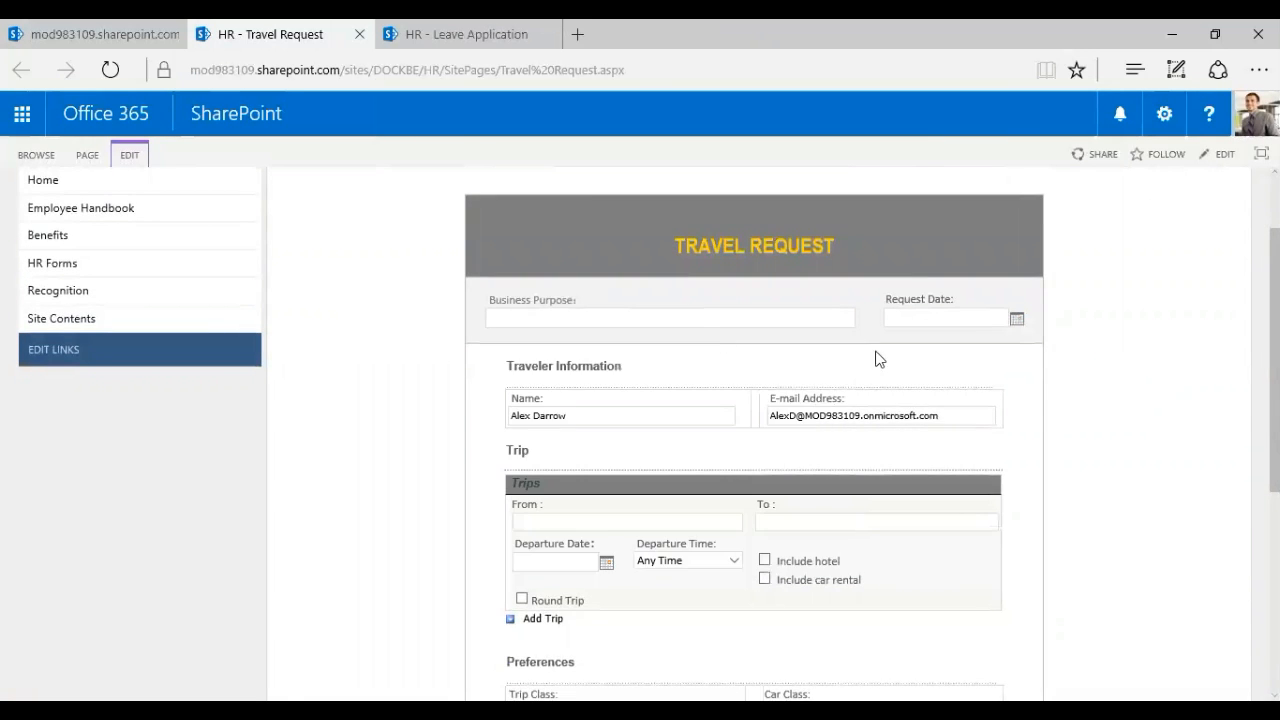
pyautogui.click(650, 317)
pyautogui.write('Business Meeting at Orlando')
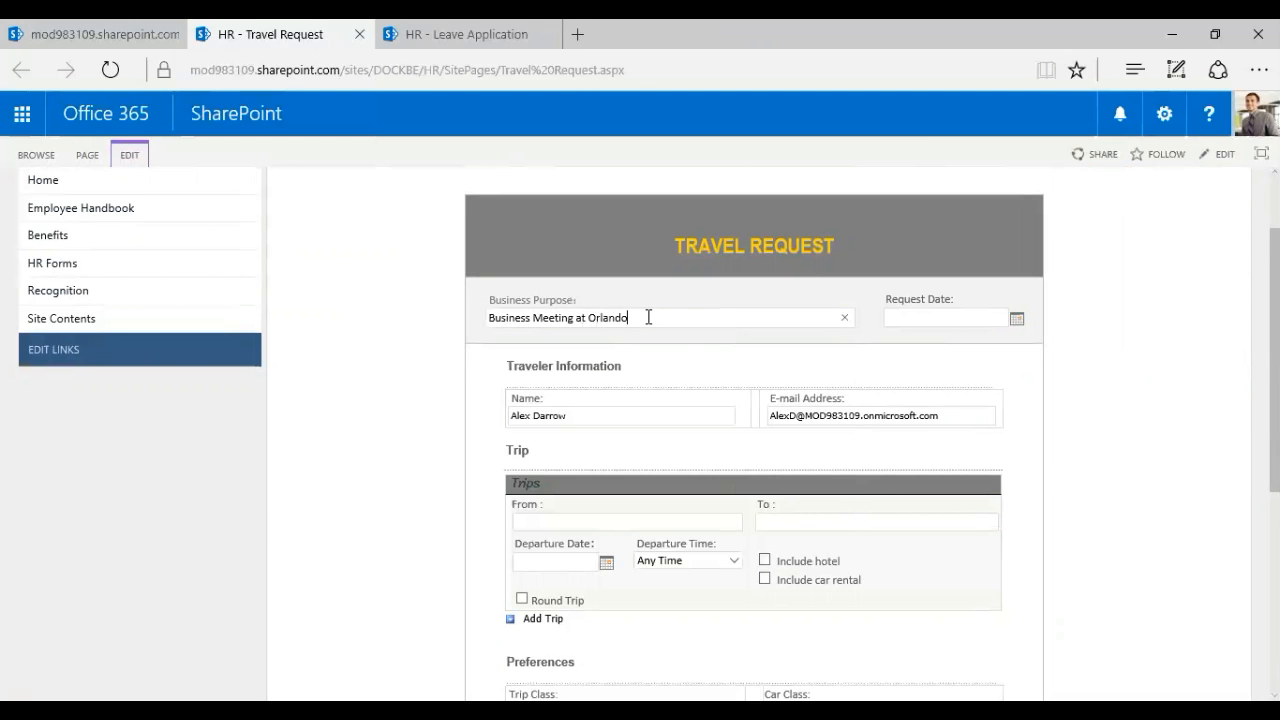
pyautogui.click(1015, 320)
pyautogui.click(891, 423)
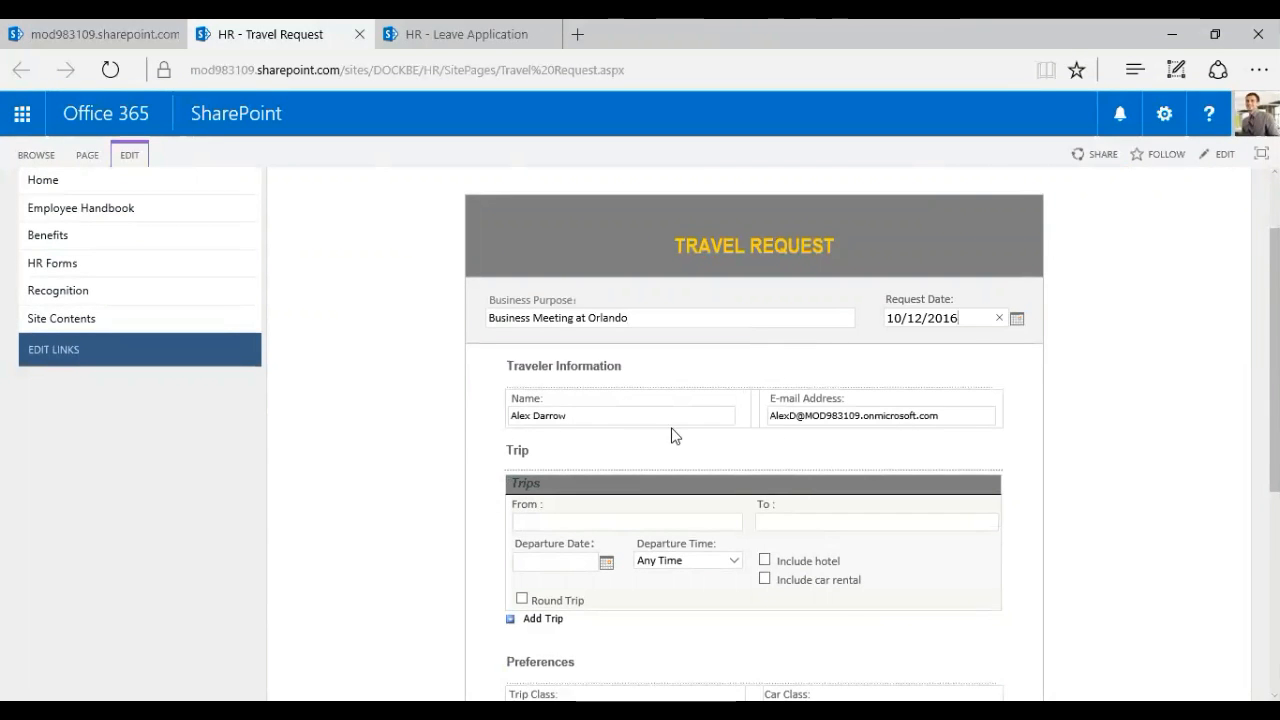
pyautogui.scroll(-2, 673, 435)
# Enter 10/10/2016 and 10/11/2016 in From and To, departure October 10 Morning, round trip
pyautogui.click(589, 366)
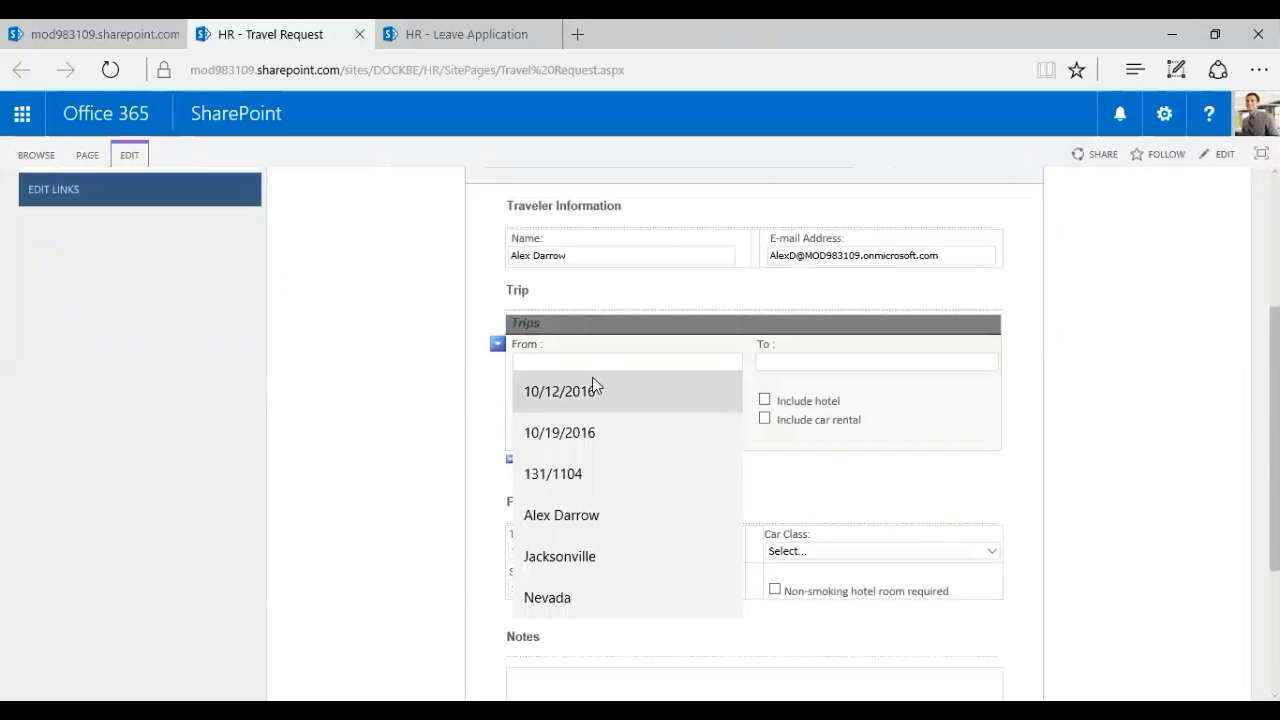
pyautogui.write('10')
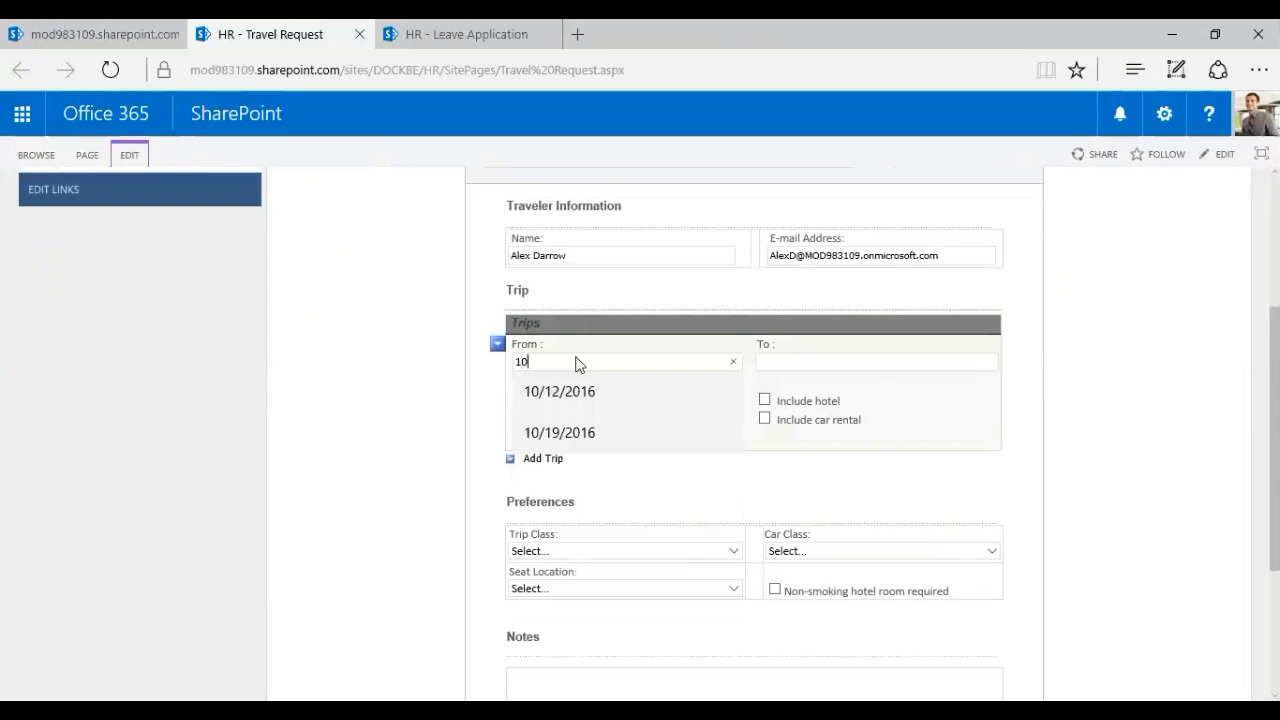
pyautogui.write('/10/2016')
pyautogui.press('Tab')
pyautogui.click(846, 363)
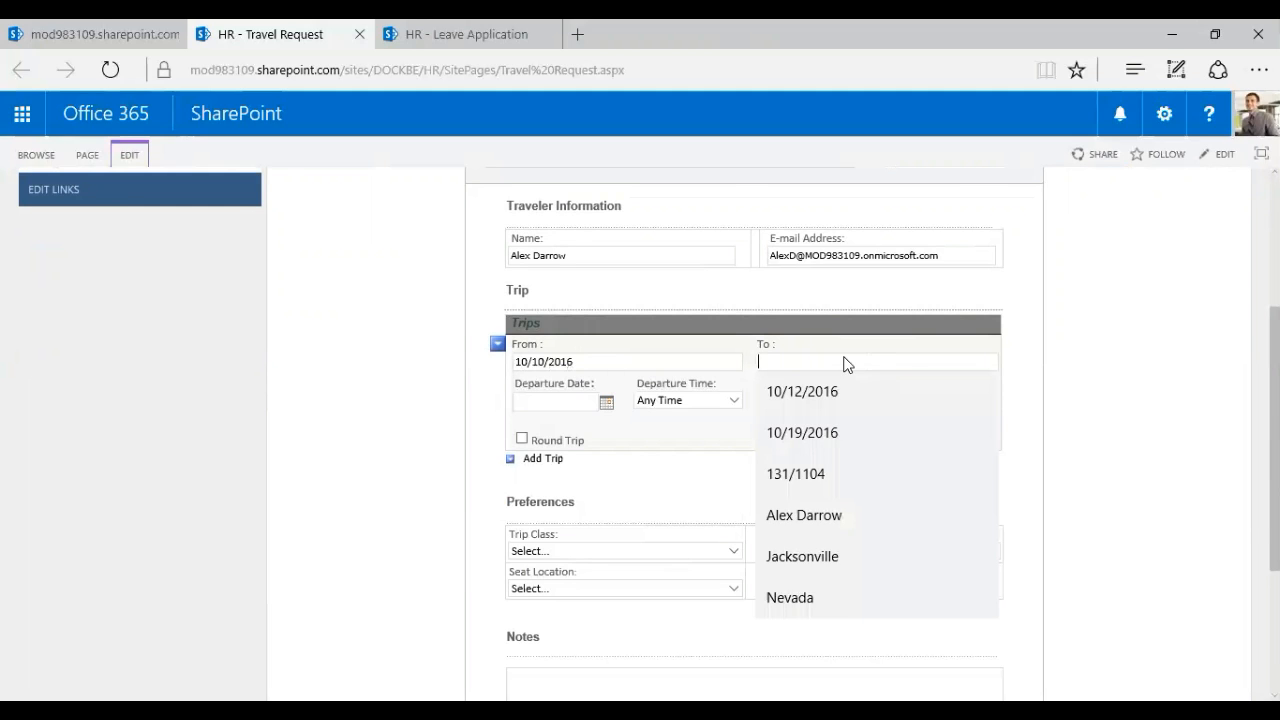
pyautogui.write('10/11/2016')
pyautogui.press('Tab')
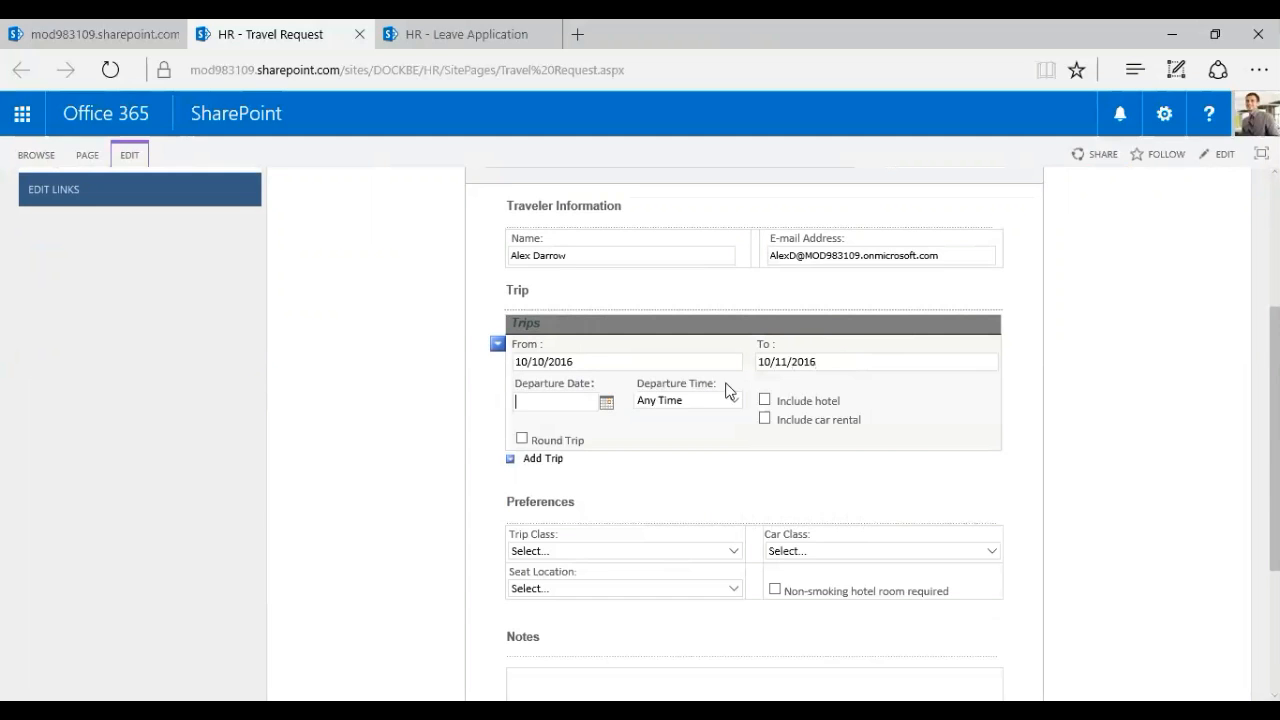
pyautogui.click(606, 404)
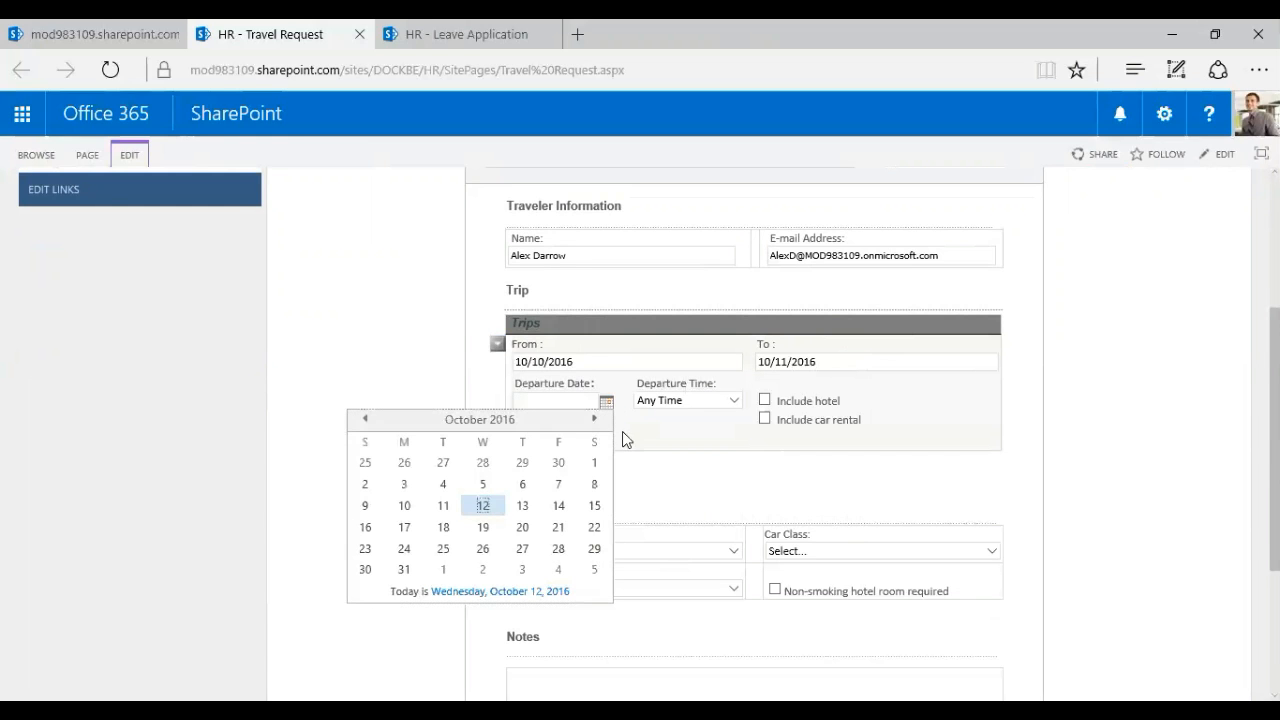
pyautogui.click(404, 508)
pyautogui.click(740, 398)
pyautogui.click(701, 418)
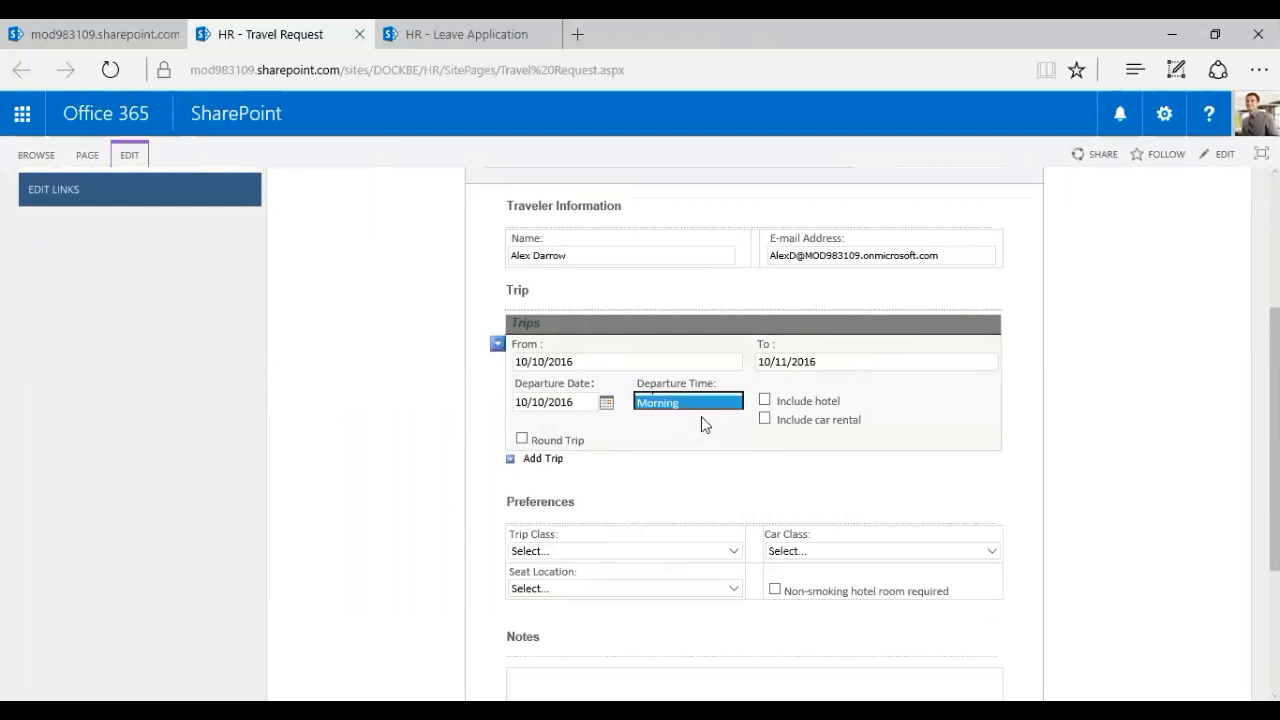
pyautogui.click(521, 438)
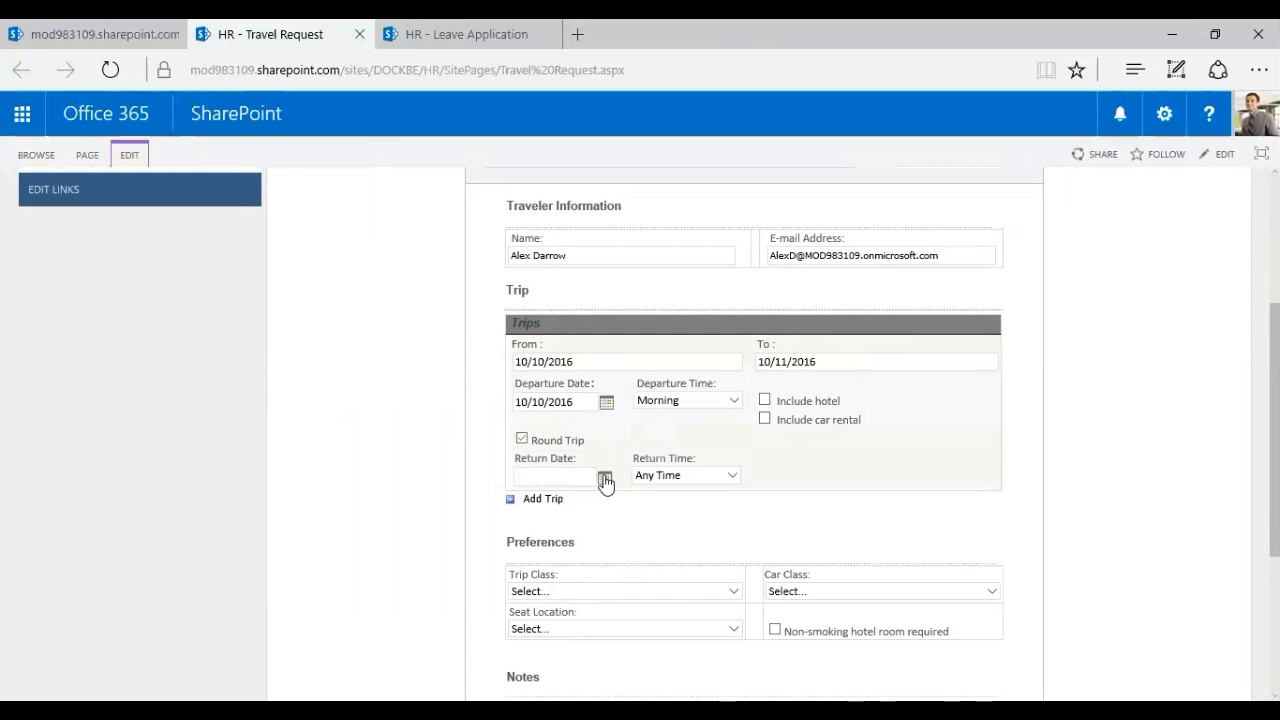
pyautogui.click(604, 479)
# Replace the From and To entries with Jacksonville and Orlando
pyautogui.moveTo(656, 358); pyautogui.dragTo(508, 364)
pyautogui.press('BackSpace')
pyautogui.moveTo(852, 360); pyautogui.dragTo(620, 370)
pyautogui.press('BackSpace')
pyautogui.click(620, 369)
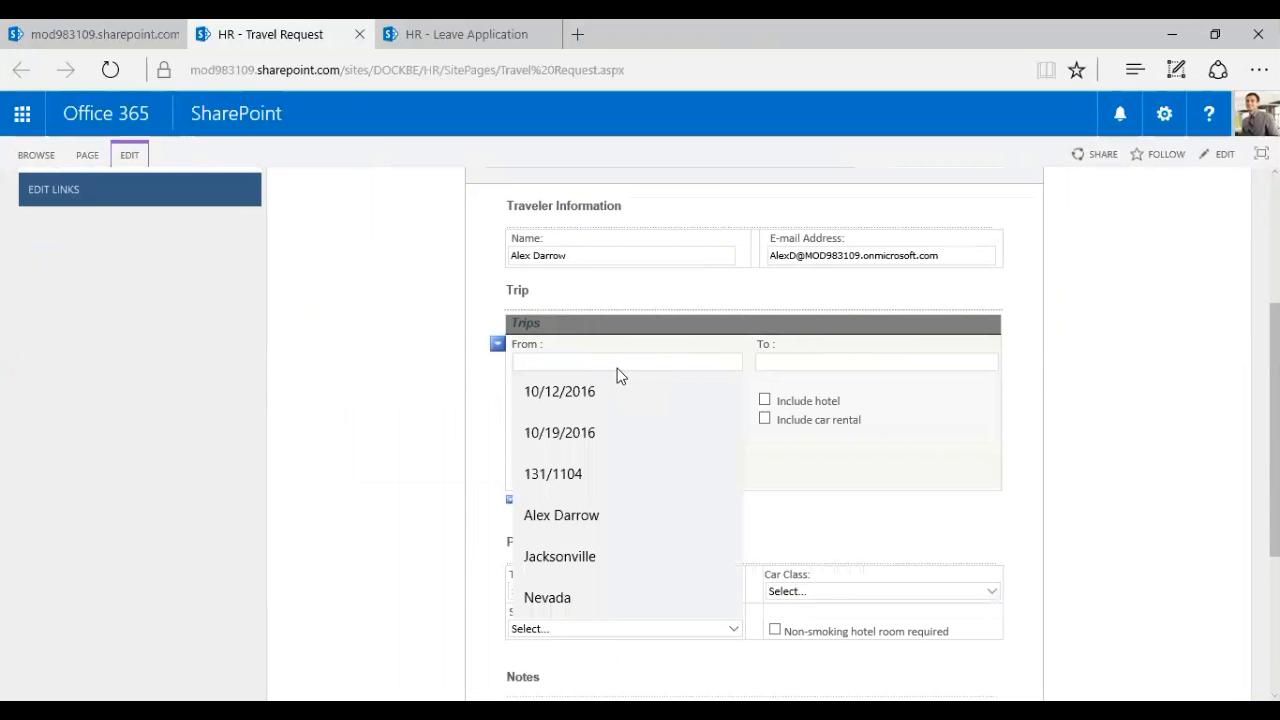
pyautogui.write('Jacksonville')
pyautogui.press('Tab')
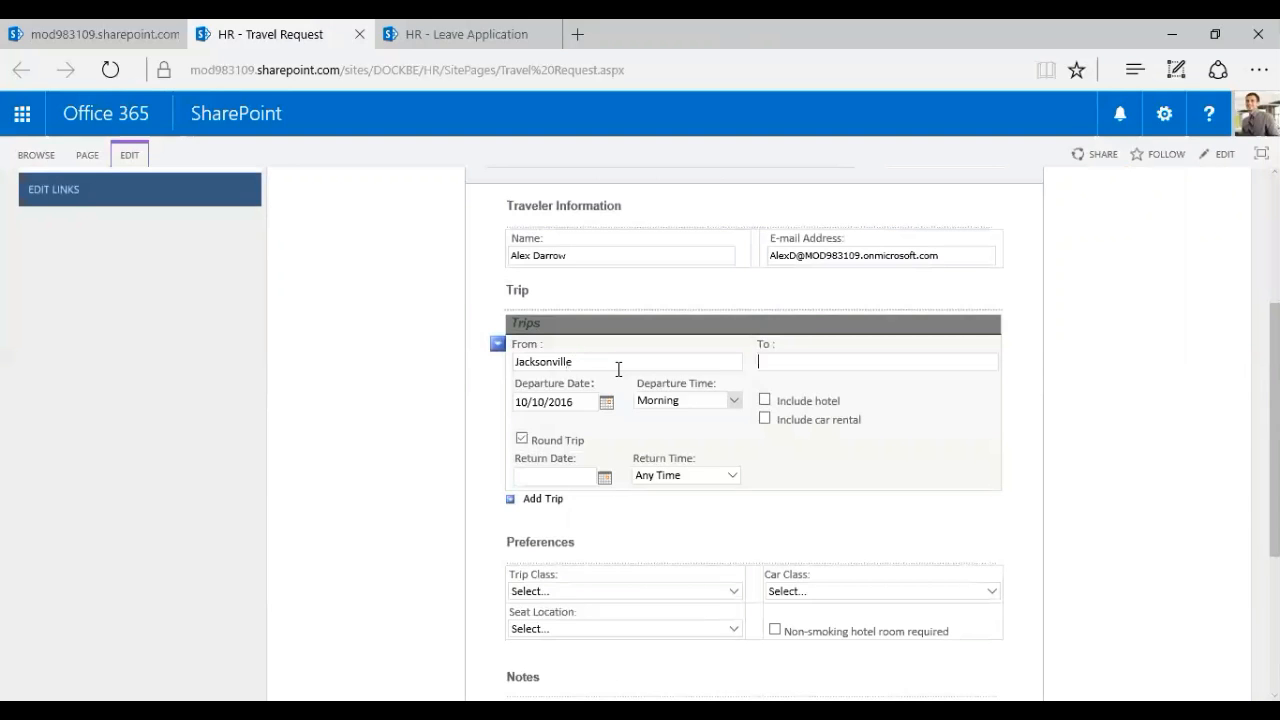
pyautogui.write('Orlando')
pyautogui.press('Tab')
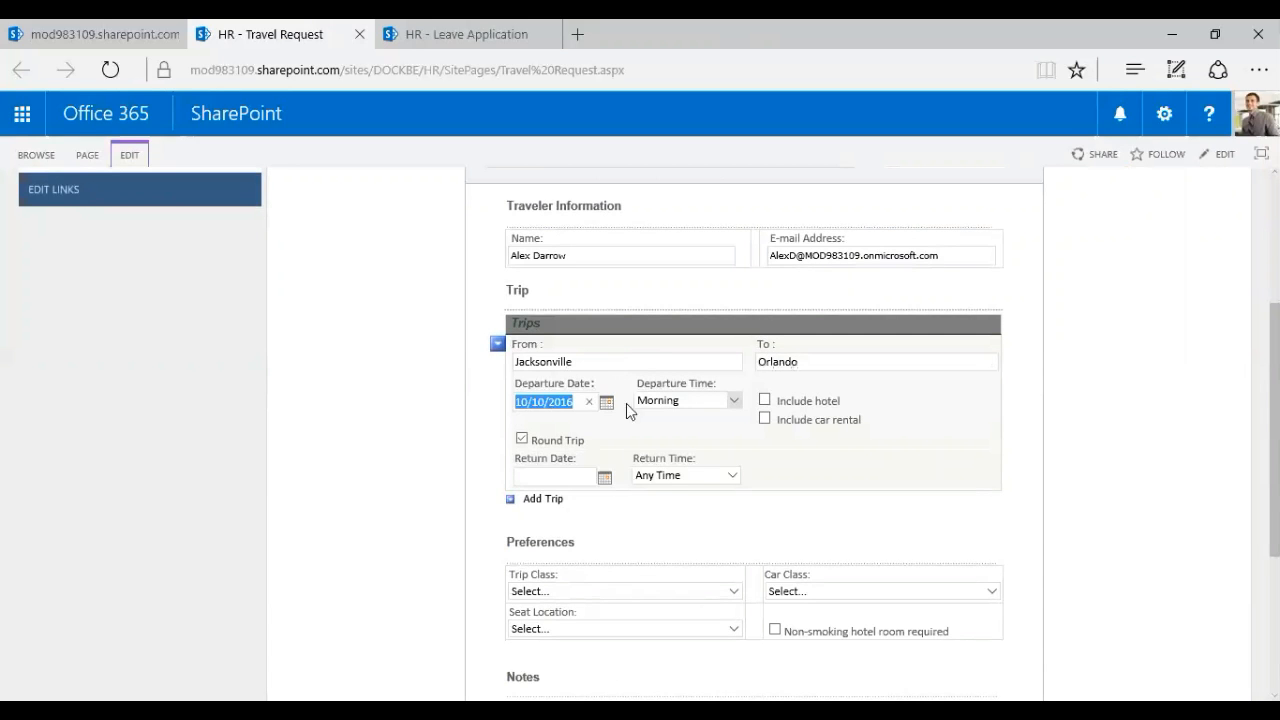
pyautogui.click(611, 429)
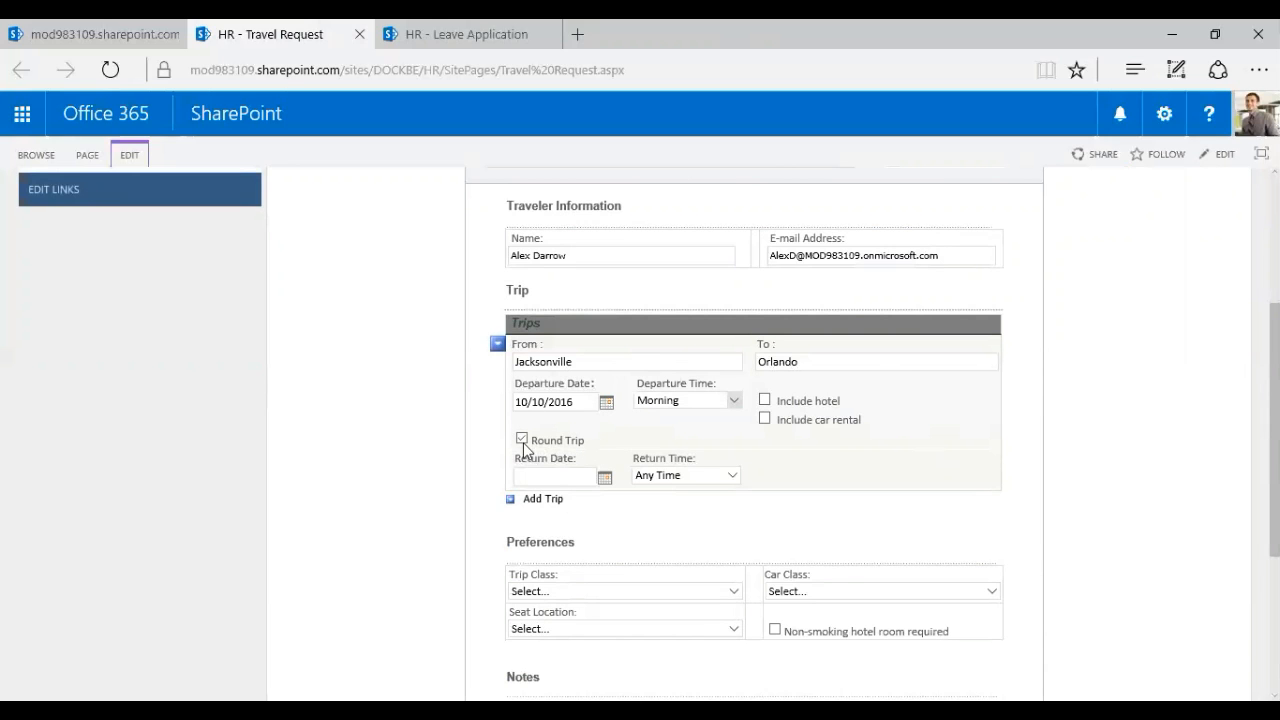
# Set the return date to October 11 with an Afternoon return time
pyautogui.click(603, 481)
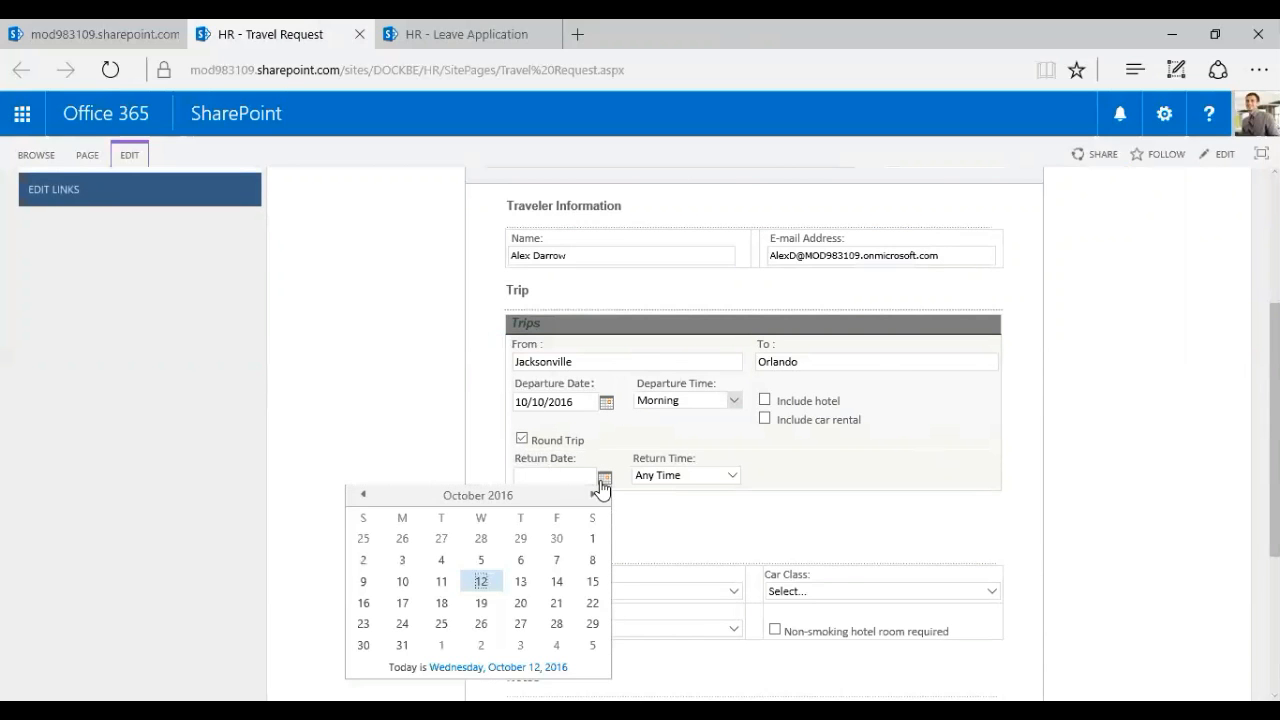
pyautogui.click(445, 593)
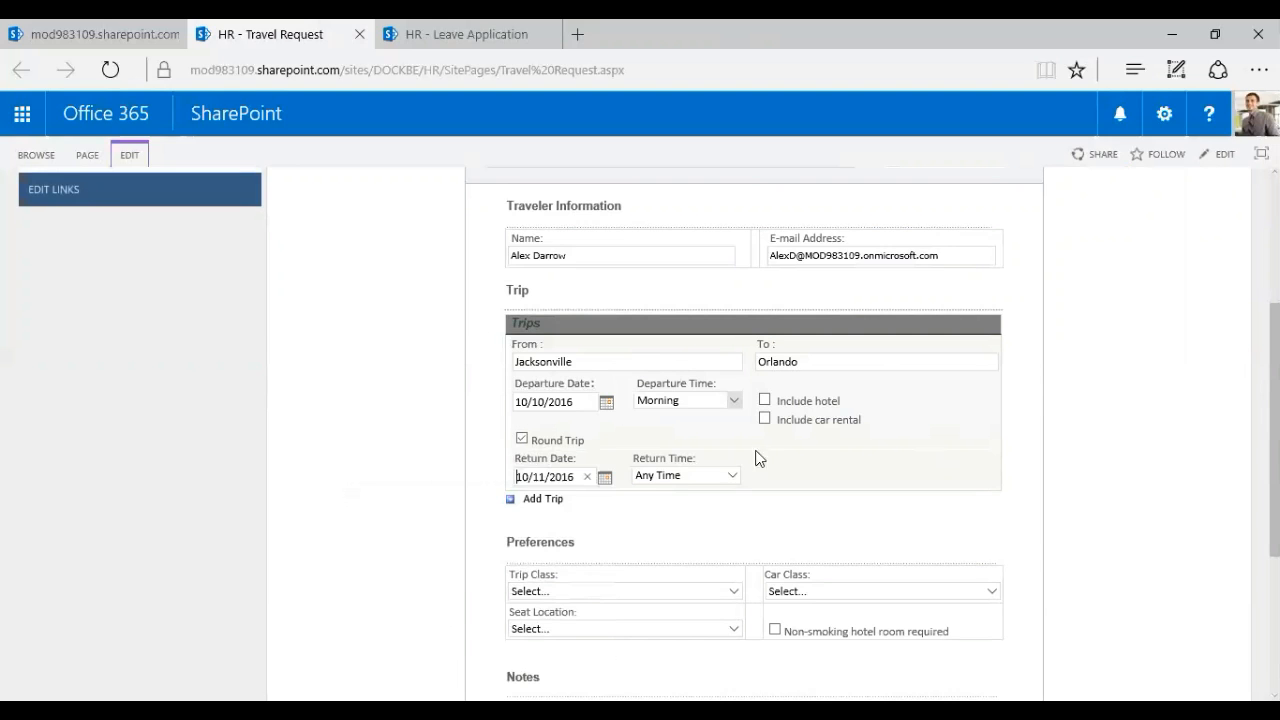
pyautogui.click(699, 475)
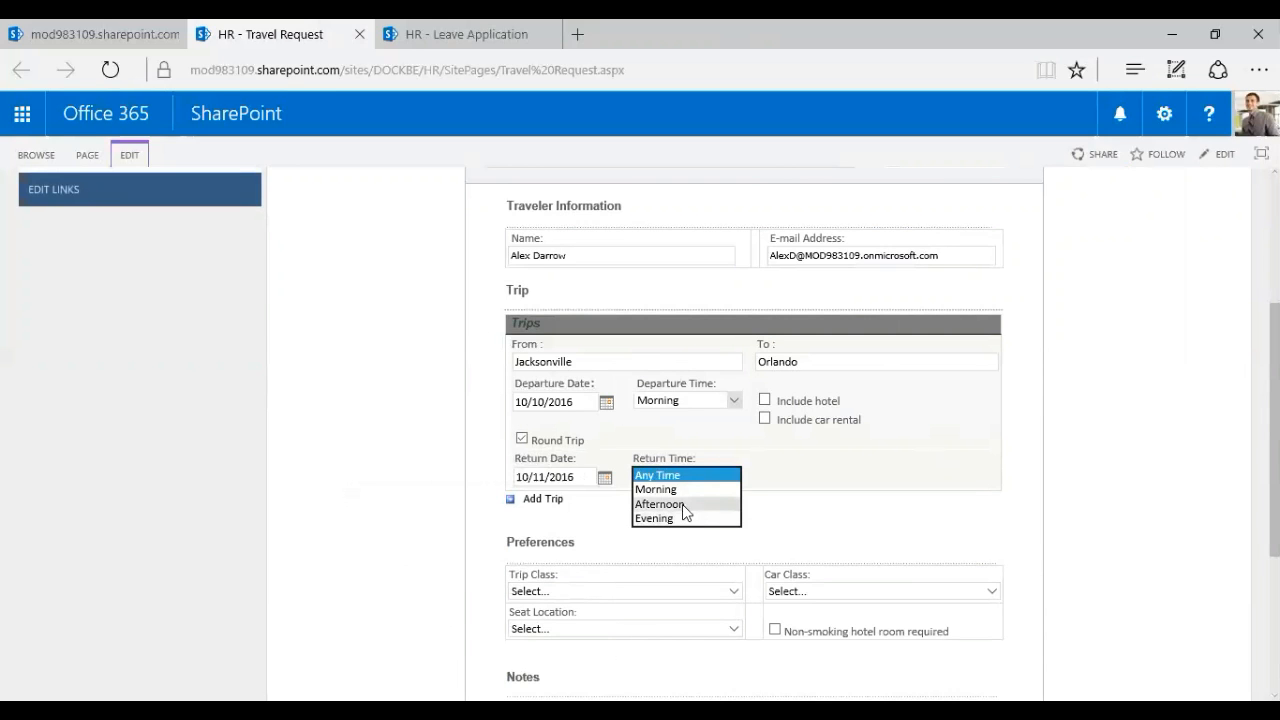
pyautogui.click(682, 504)
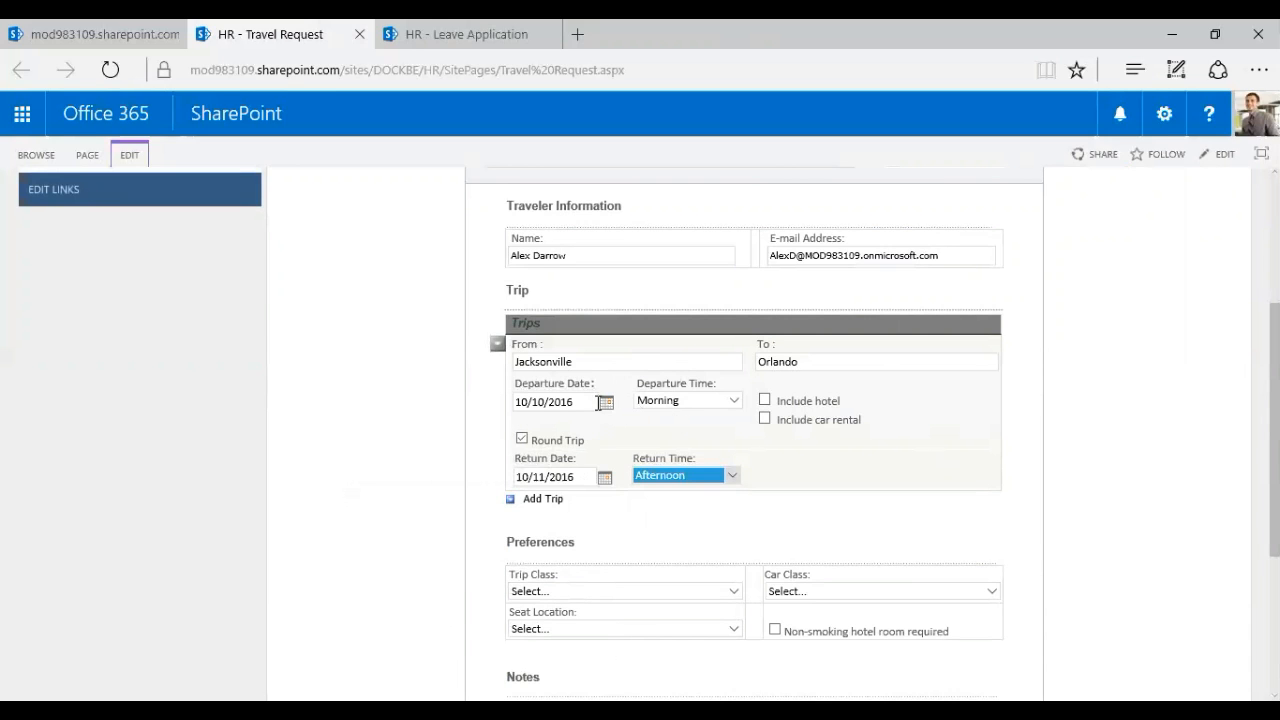
# Change departure to 10/17/2016 and return to 10/18/2016, and include a hotel
pyautogui.click(588, 403)
pyautogui.click(605, 404)
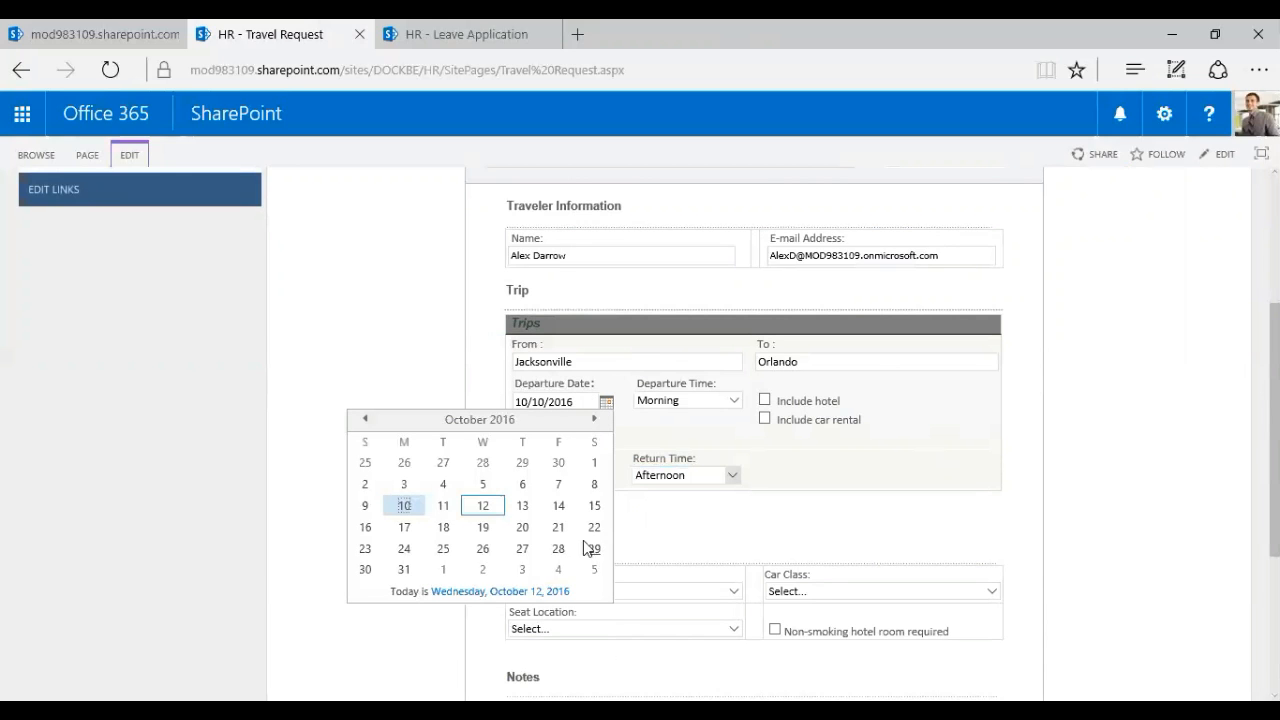
pyautogui.click(404, 528)
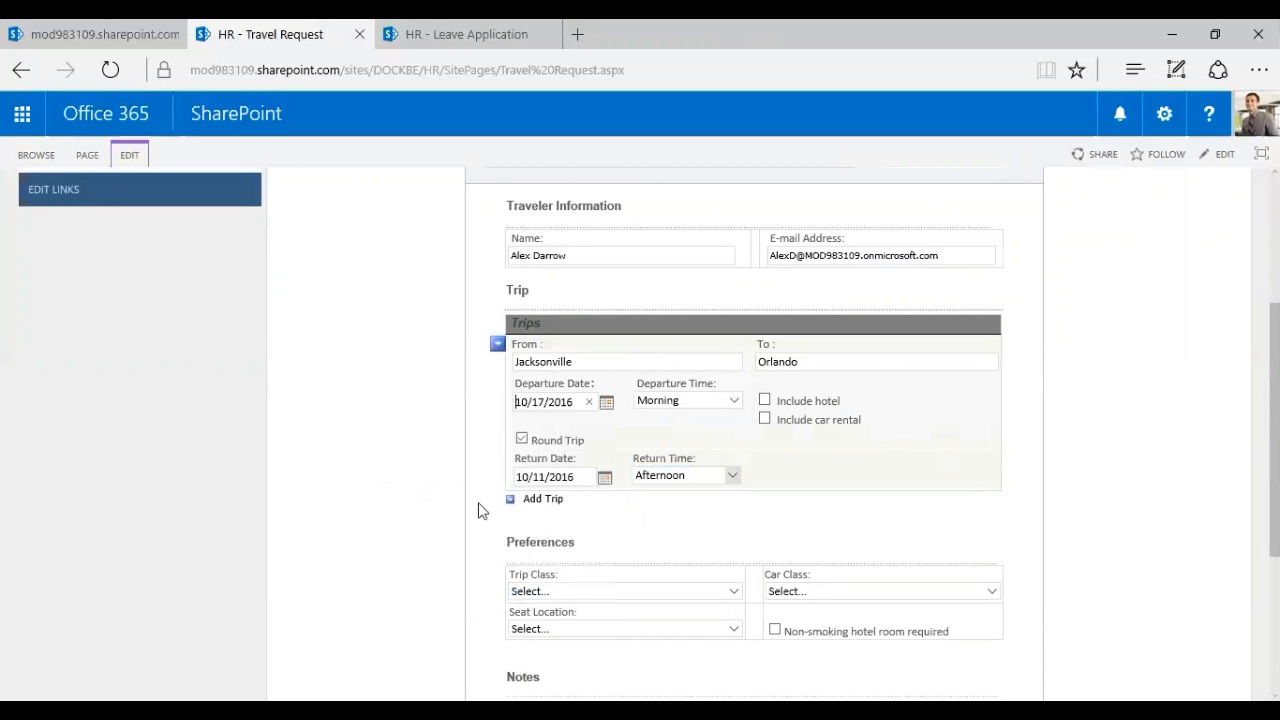
pyautogui.click(604, 482)
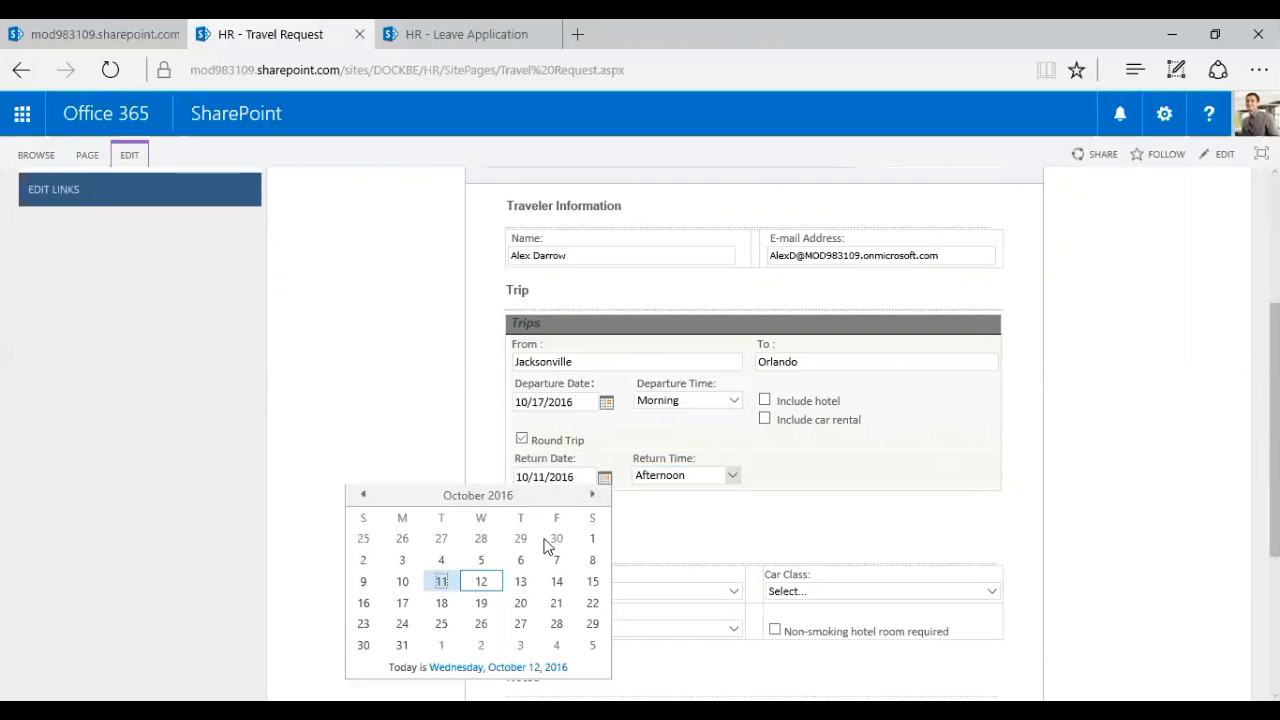
pyautogui.click(442, 604)
pyautogui.click(924, 460)
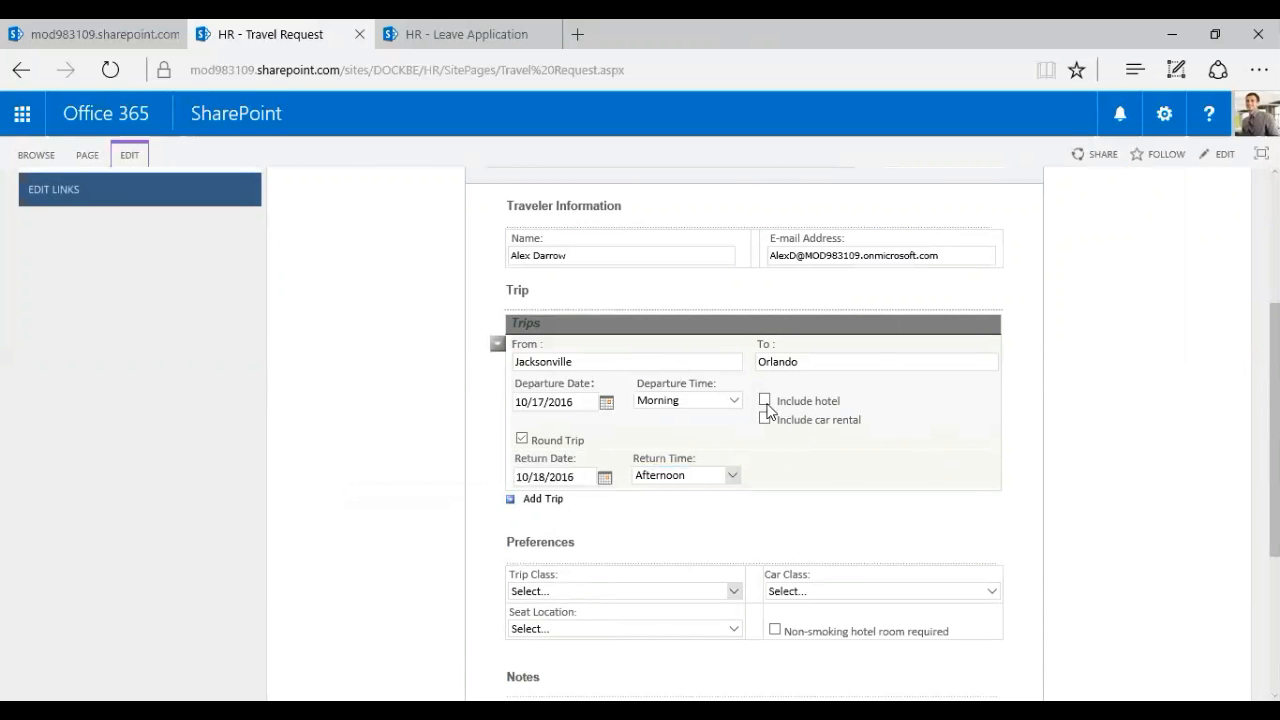
pyautogui.click(766, 402)
# Choose Economy / Coach trip class, Compact car class and Window seat
pyautogui.scroll(-3, 804, 502)
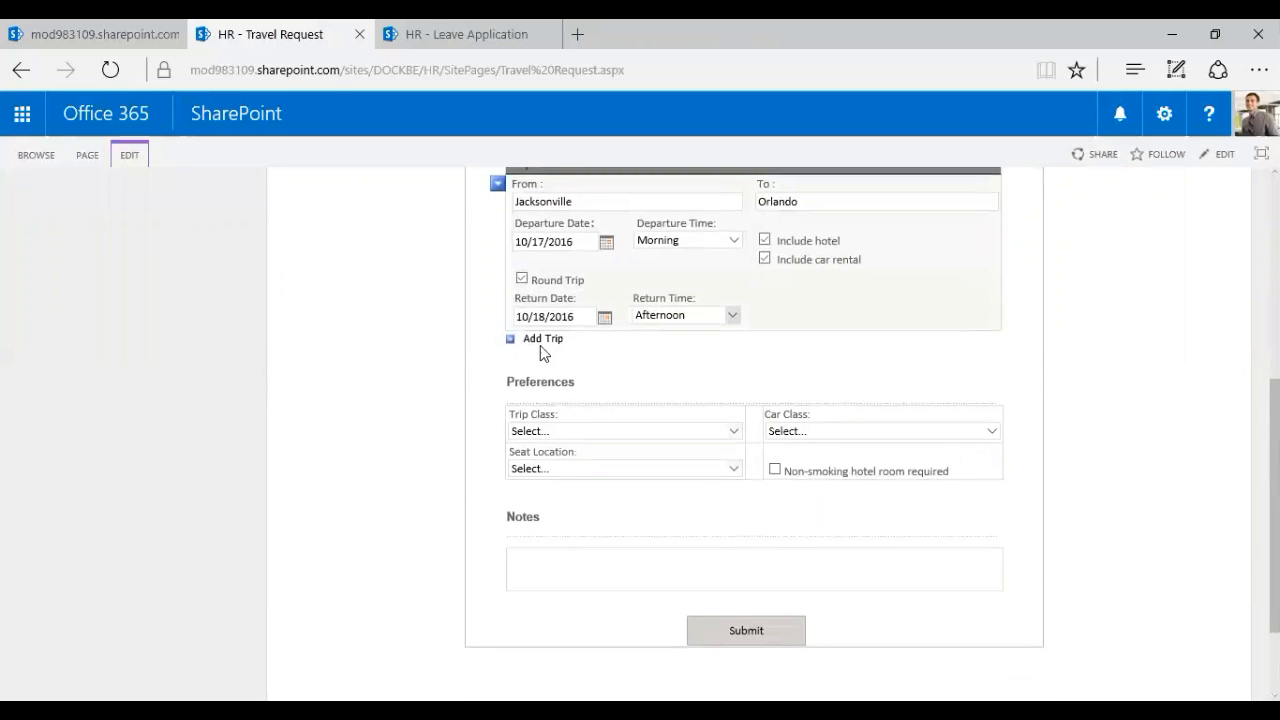
pyautogui.click(600, 432)
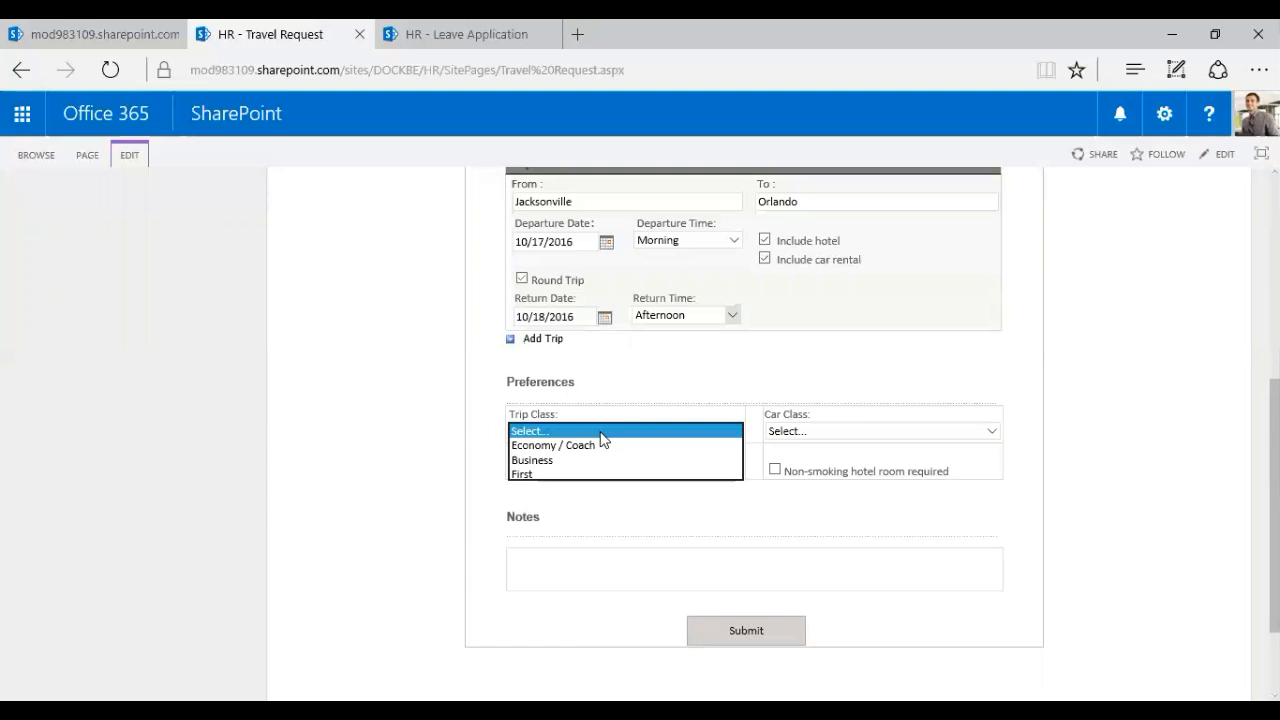
pyautogui.click(684, 446)
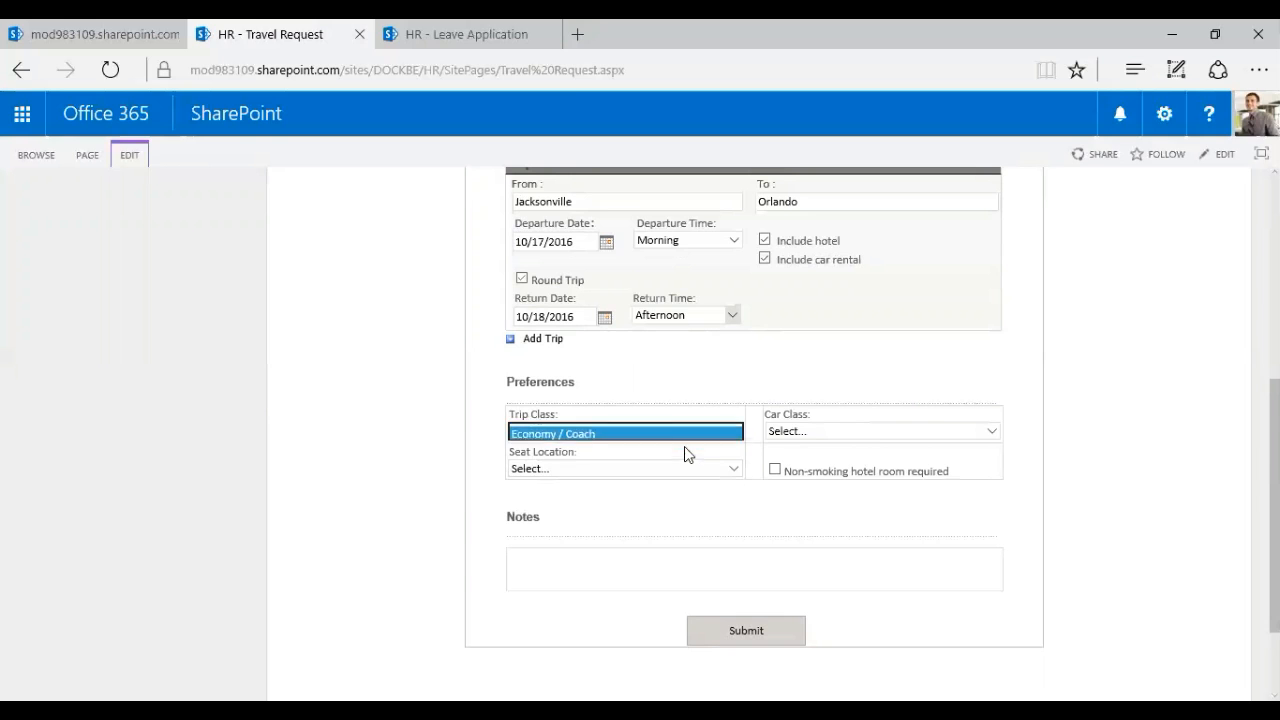
pyautogui.click(934, 432)
pyautogui.click(903, 446)
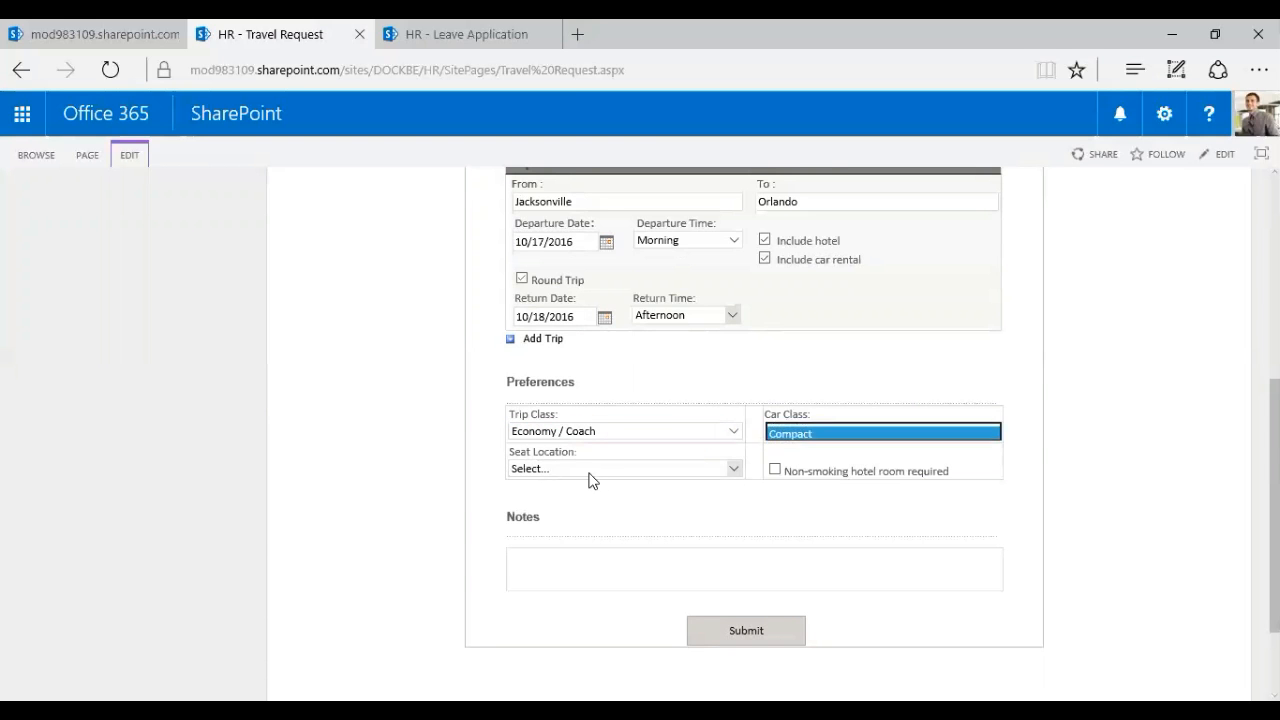
pyautogui.click(590, 470)
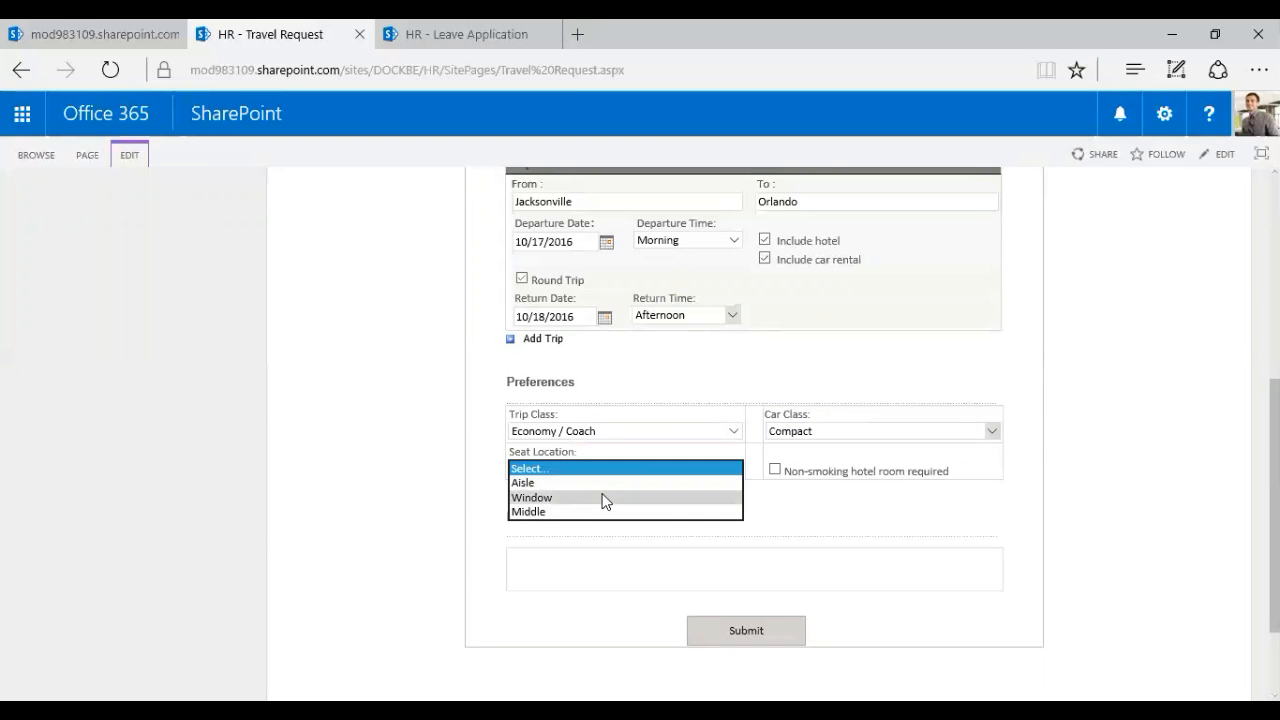
pyautogui.click(600, 497)
pyautogui.click(1163, 434)
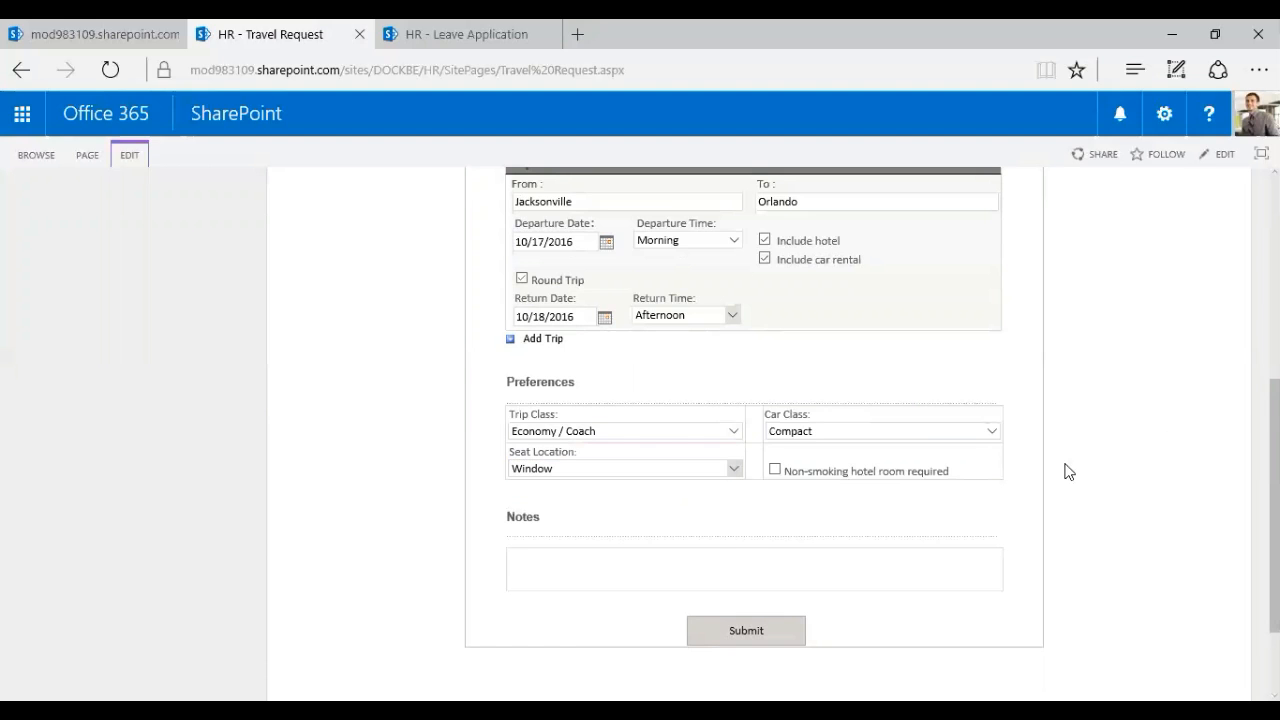
# Add the note 'Please approve' in the Notes box
pyautogui.click(744, 560)
pyautogui.write('Please approve')
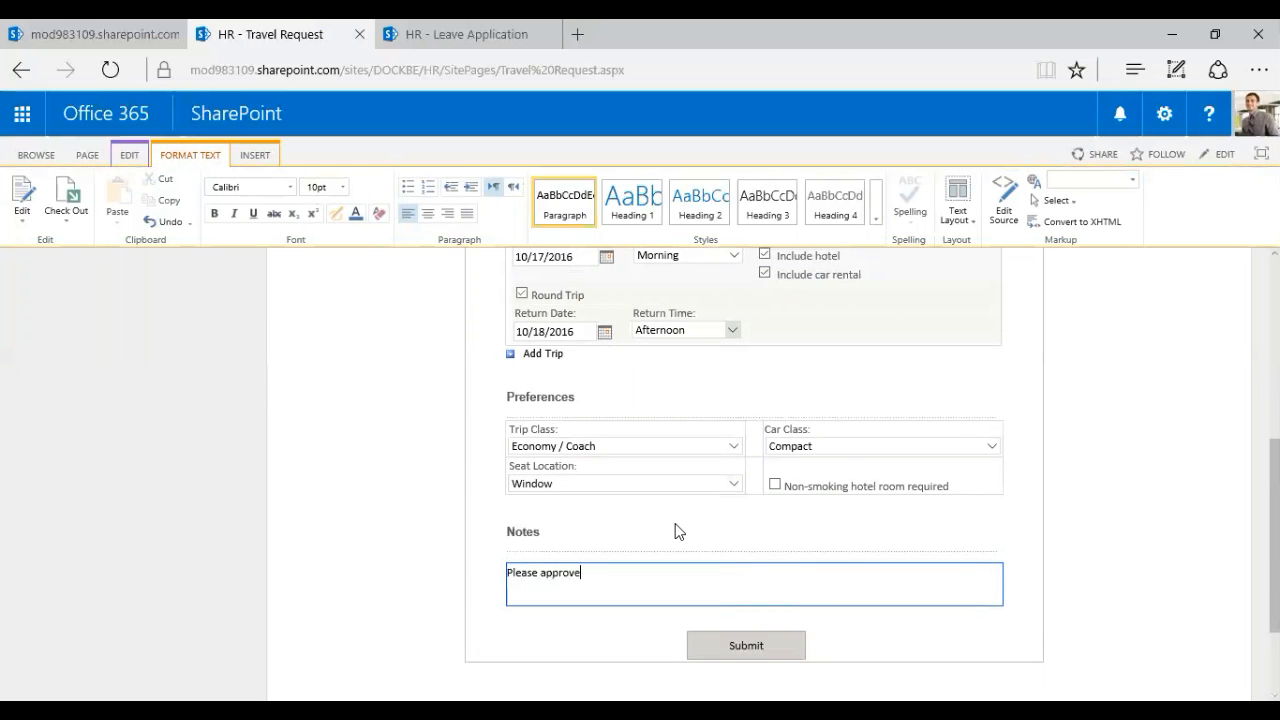
pyautogui.click(1143, 559)
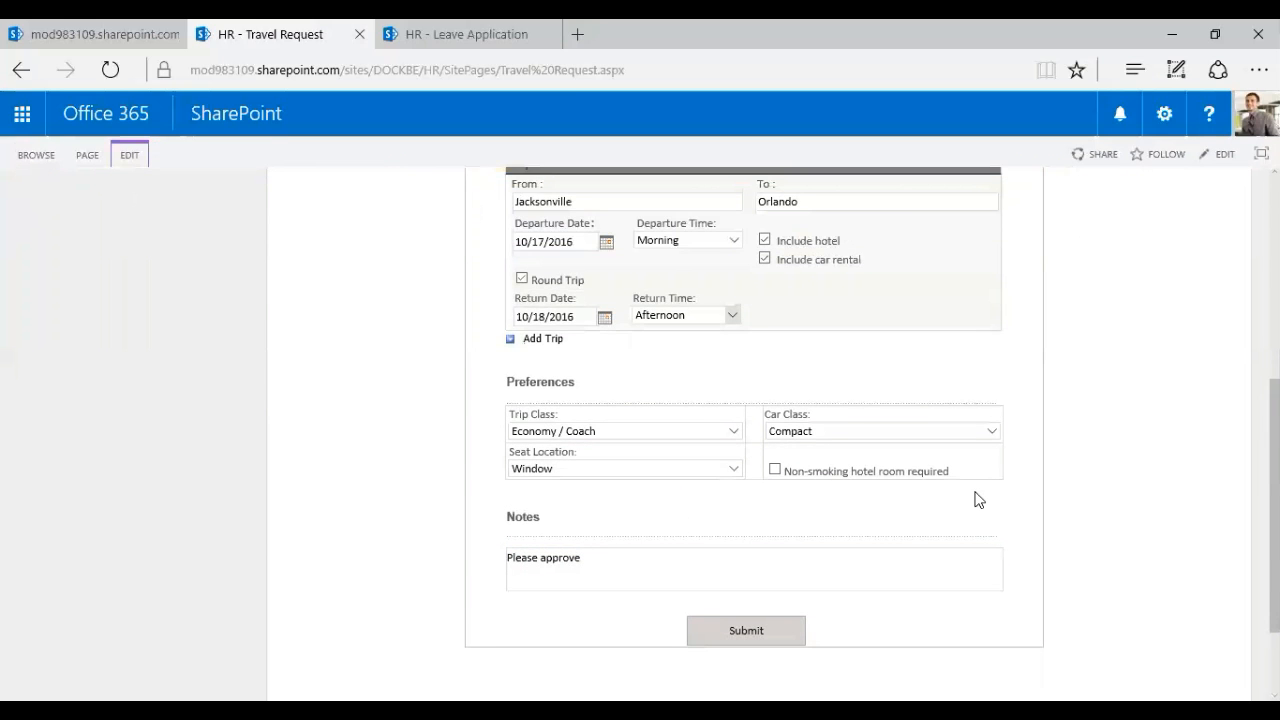
# Require a non-smoking hotel room, submit the travel request, and switch to the Dock home tab
pyautogui.scroll(1, 985, 540)
pyautogui.click(775, 550)
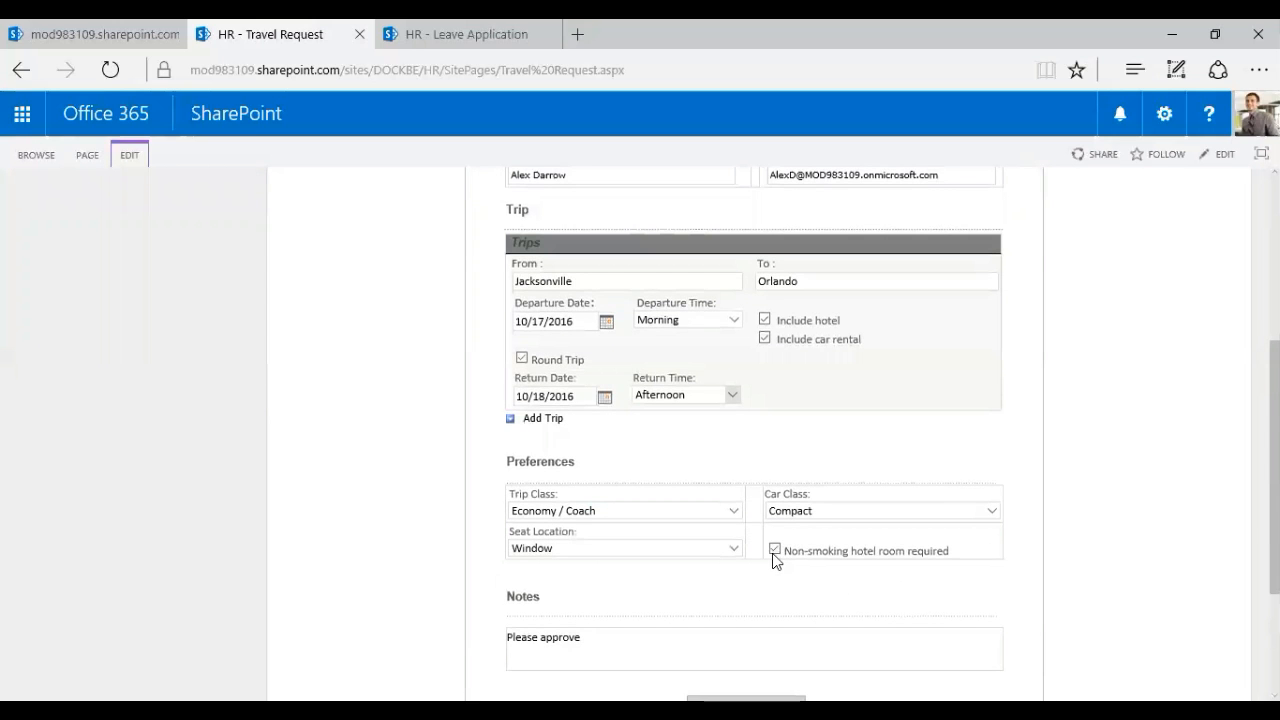
pyautogui.scroll(3, 939, 604)
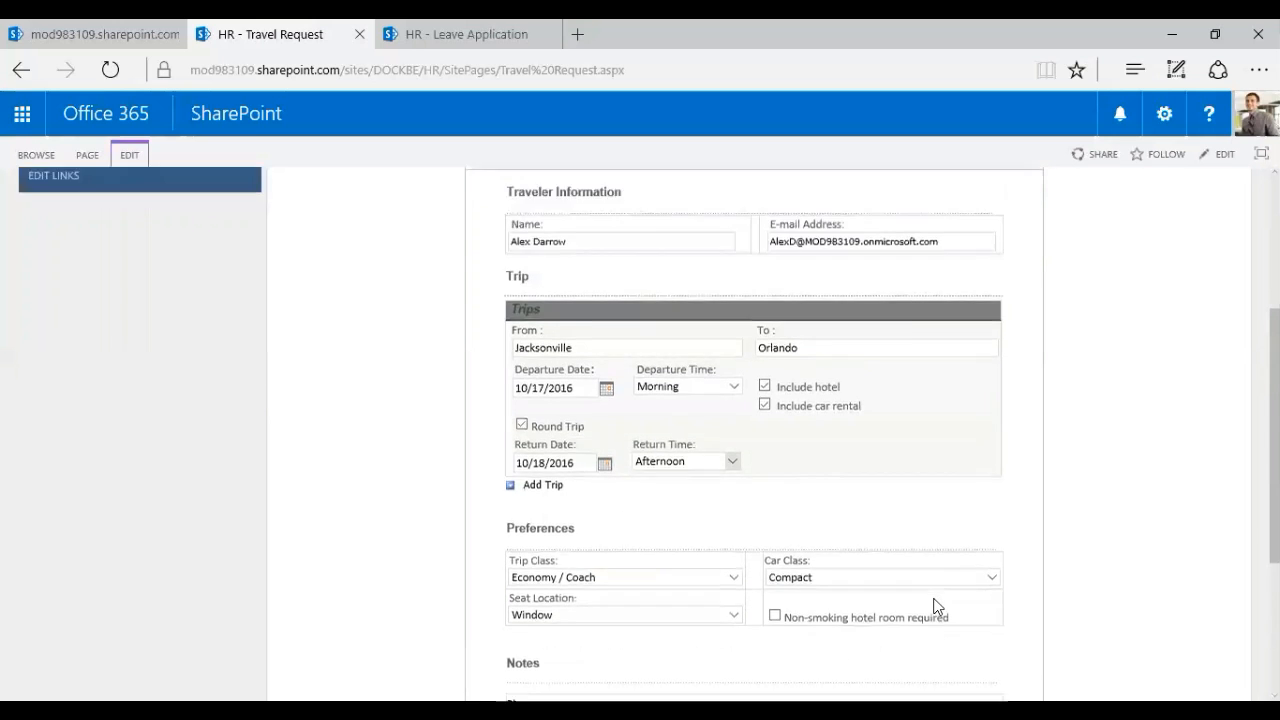
pyautogui.scroll(-5, 939, 596)
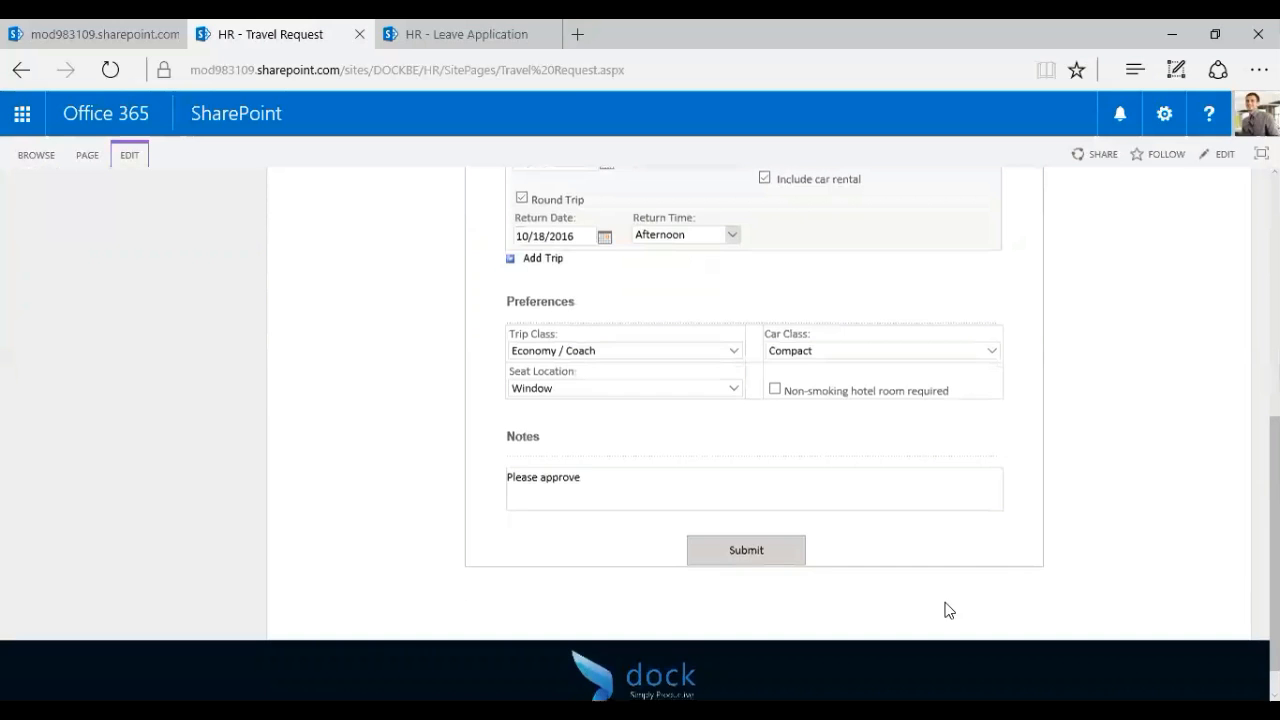
pyautogui.click(757, 551)
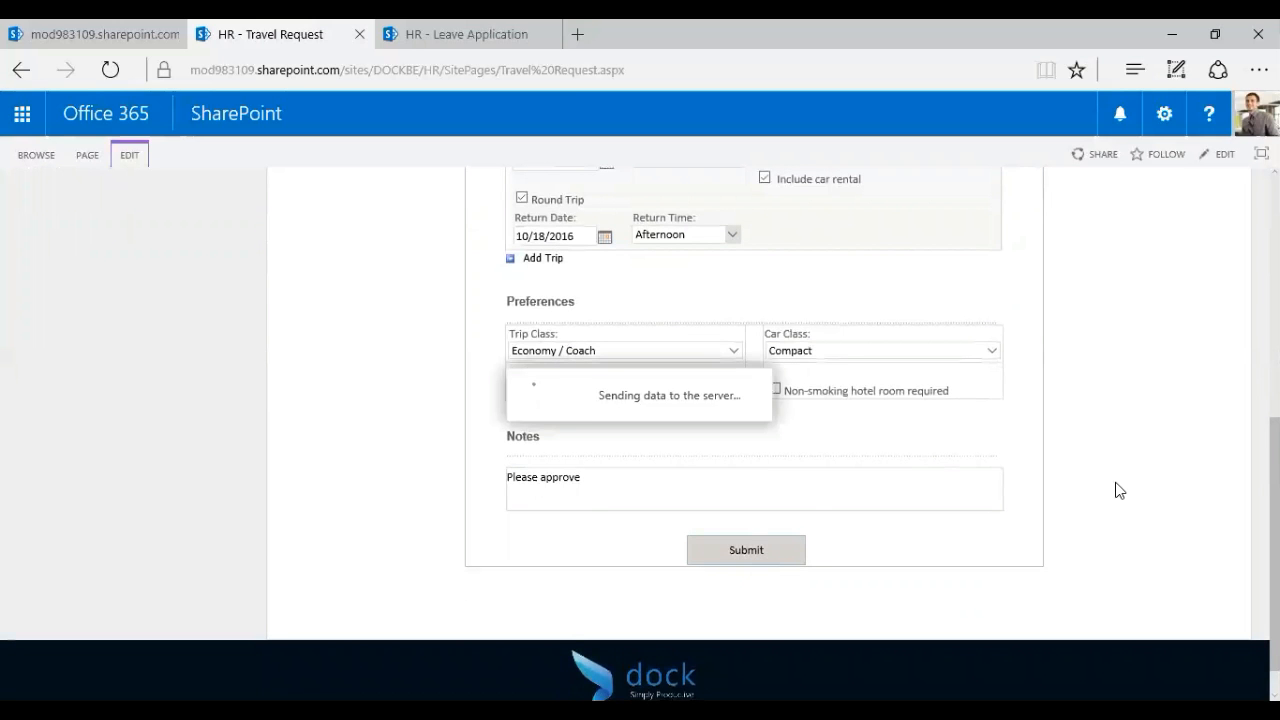
pyautogui.scroll(2, 1119, 490)
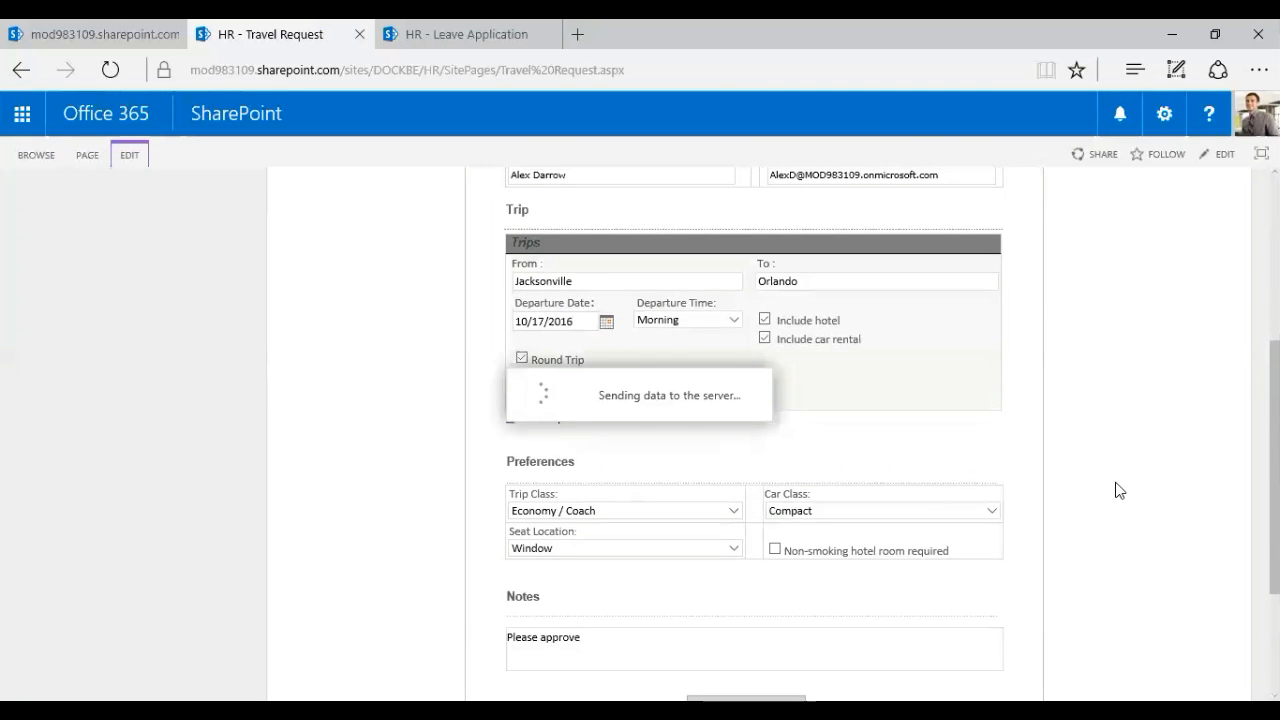
pyautogui.scroll(-2, 912, 490)
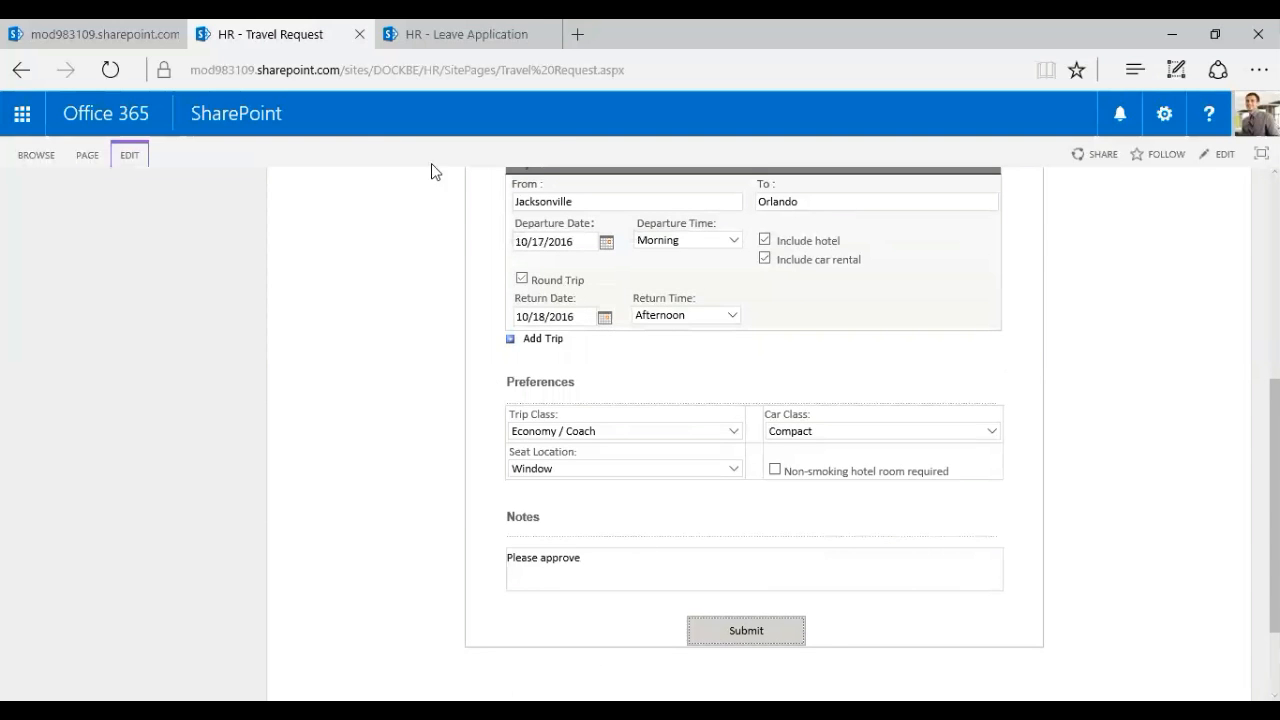
pyautogui.click(120, 34)
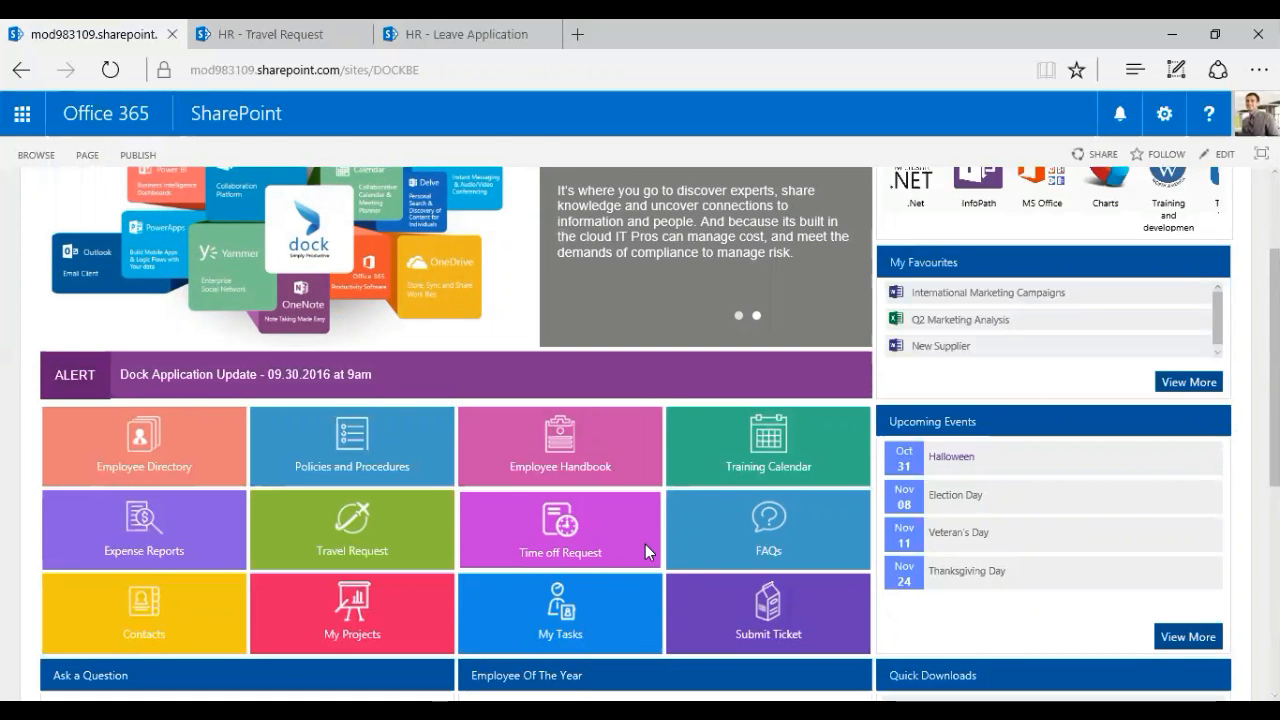
# Close the HR - Travel Request tab and scroll down the HR - Leave Application form
pyautogui.click(360, 38)
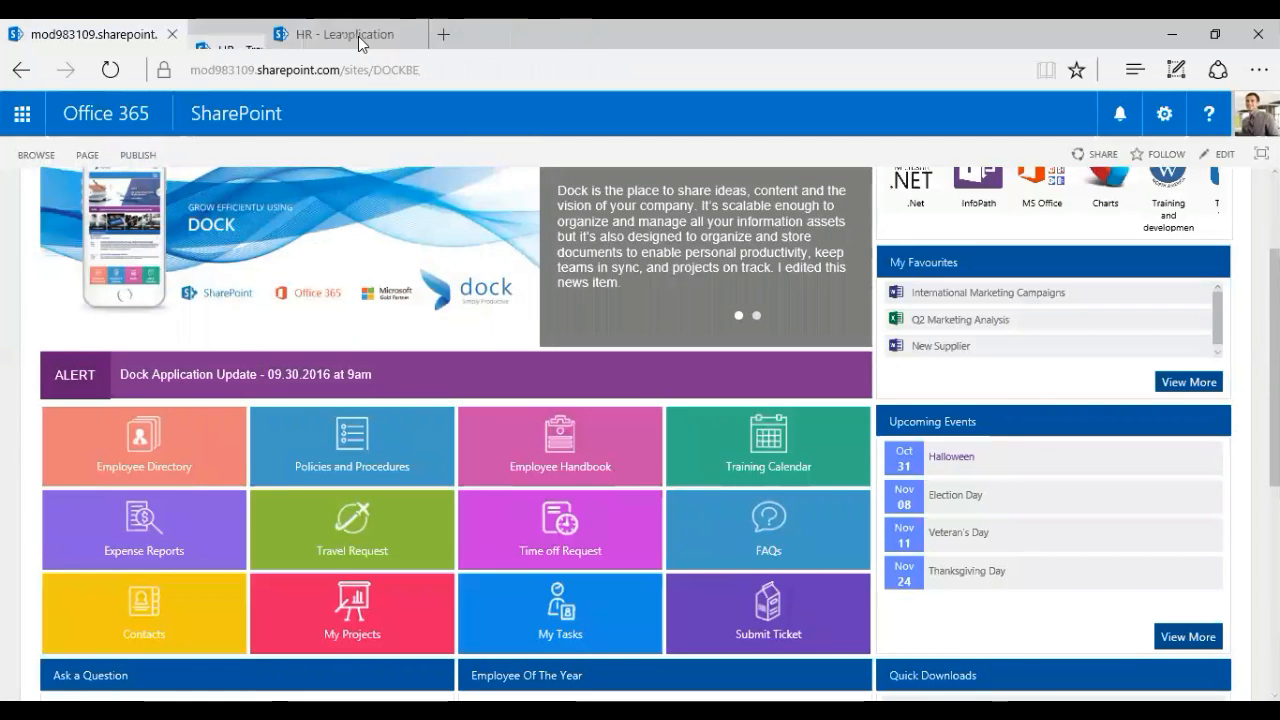
pyautogui.scroll(3, 1134, 450)
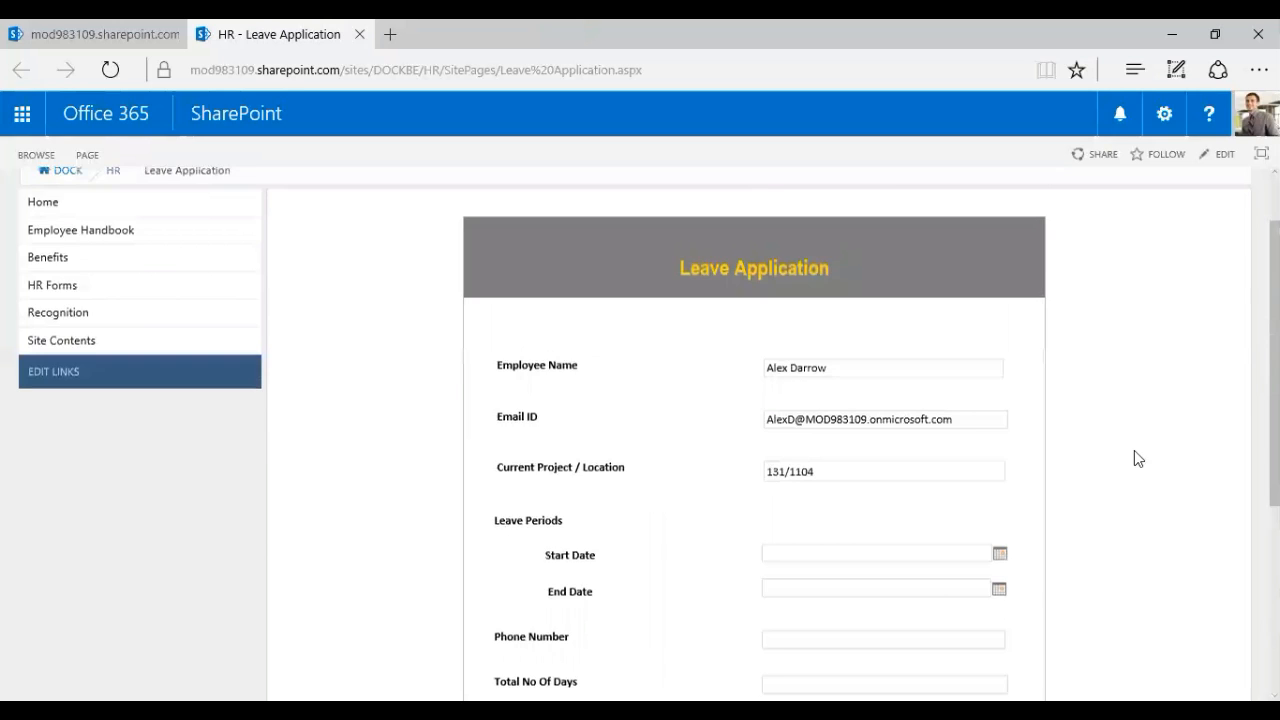
pyautogui.scroll(-1, 1134, 460)
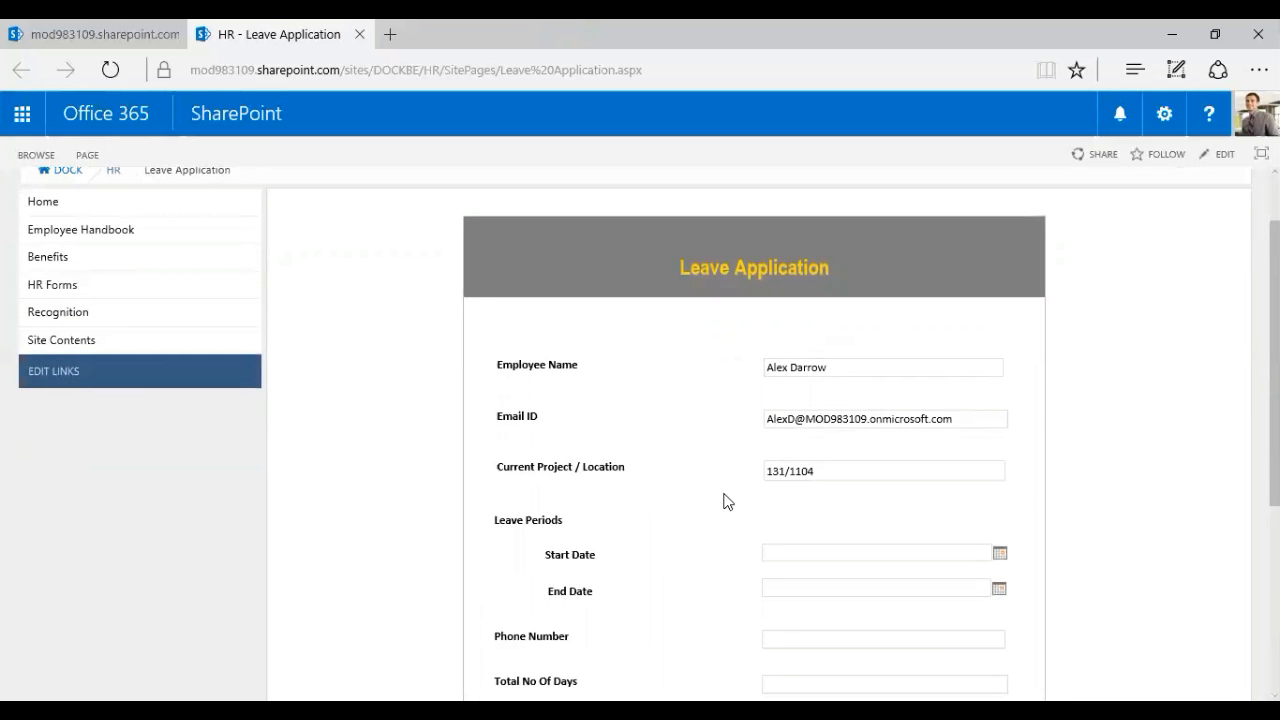
pyautogui.scroll(-2, 922, 497)
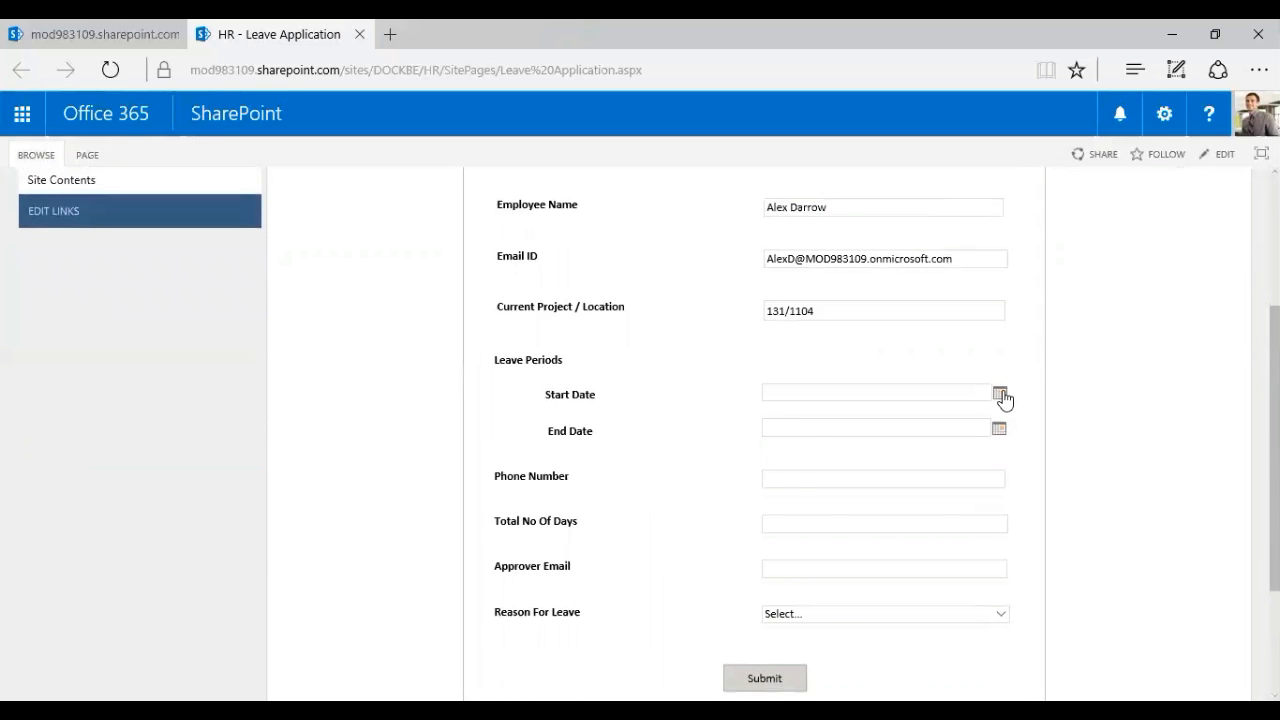
# Pick October 17 as the Start Date and October 21 as the End Date in the calendars
pyautogui.click(1000, 394)
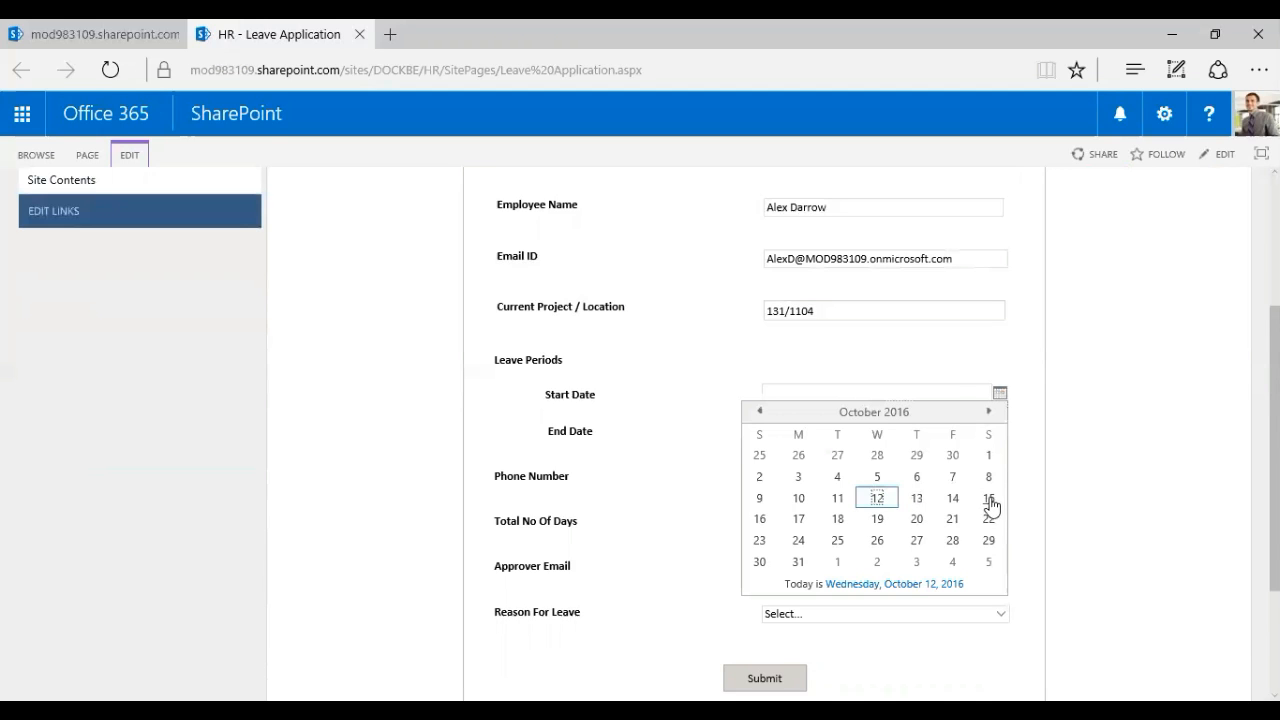
pyautogui.click(760, 520)
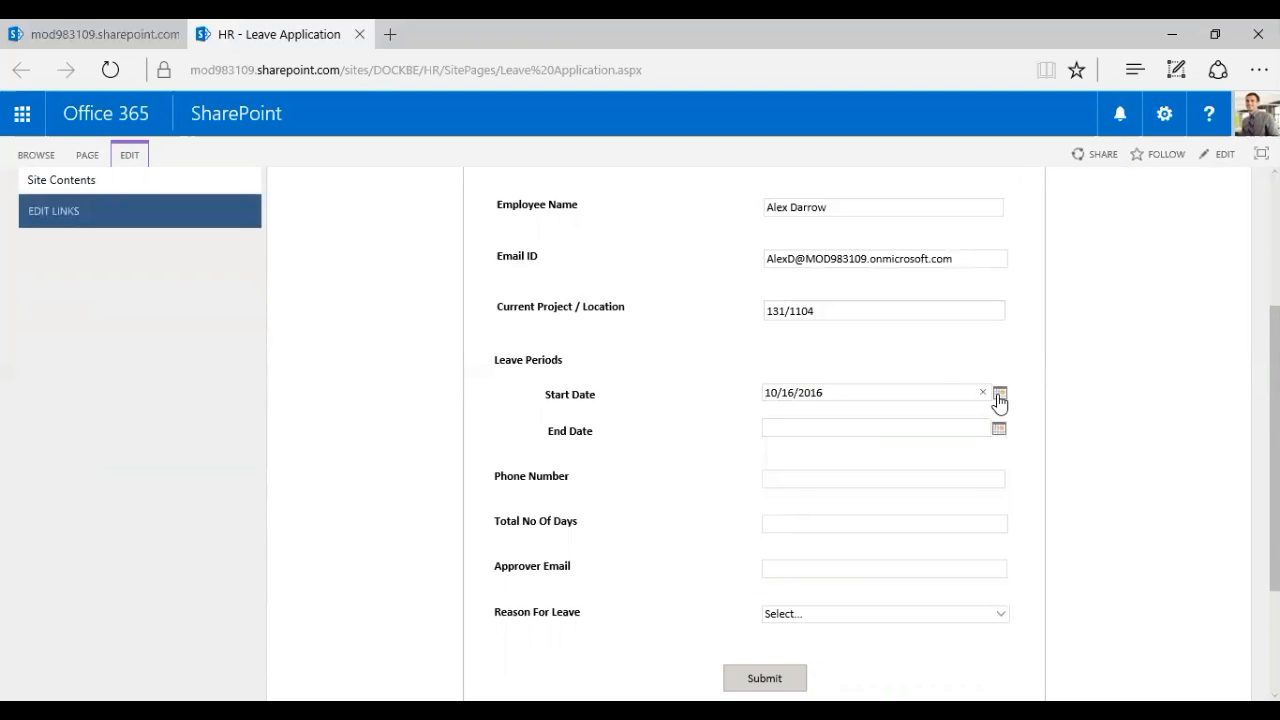
pyautogui.click(1000, 396)
pyautogui.click(802, 520)
pyautogui.click(1000, 428)
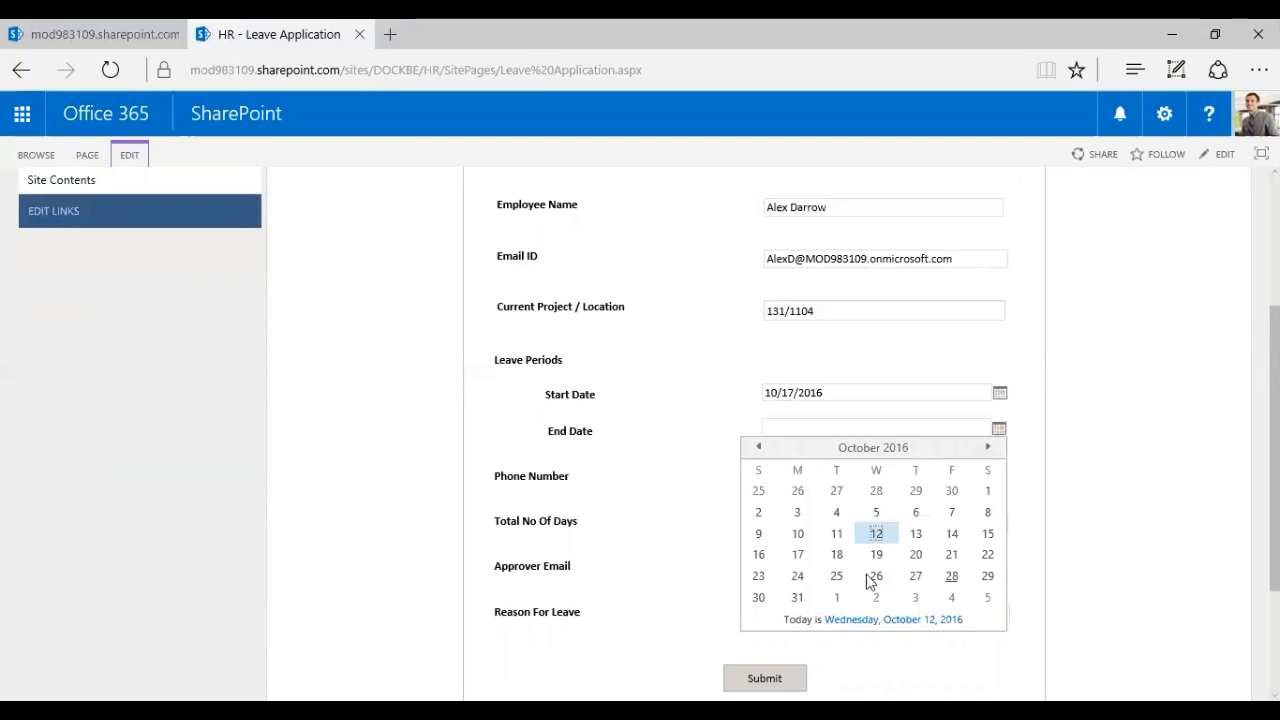
pyautogui.click(952, 556)
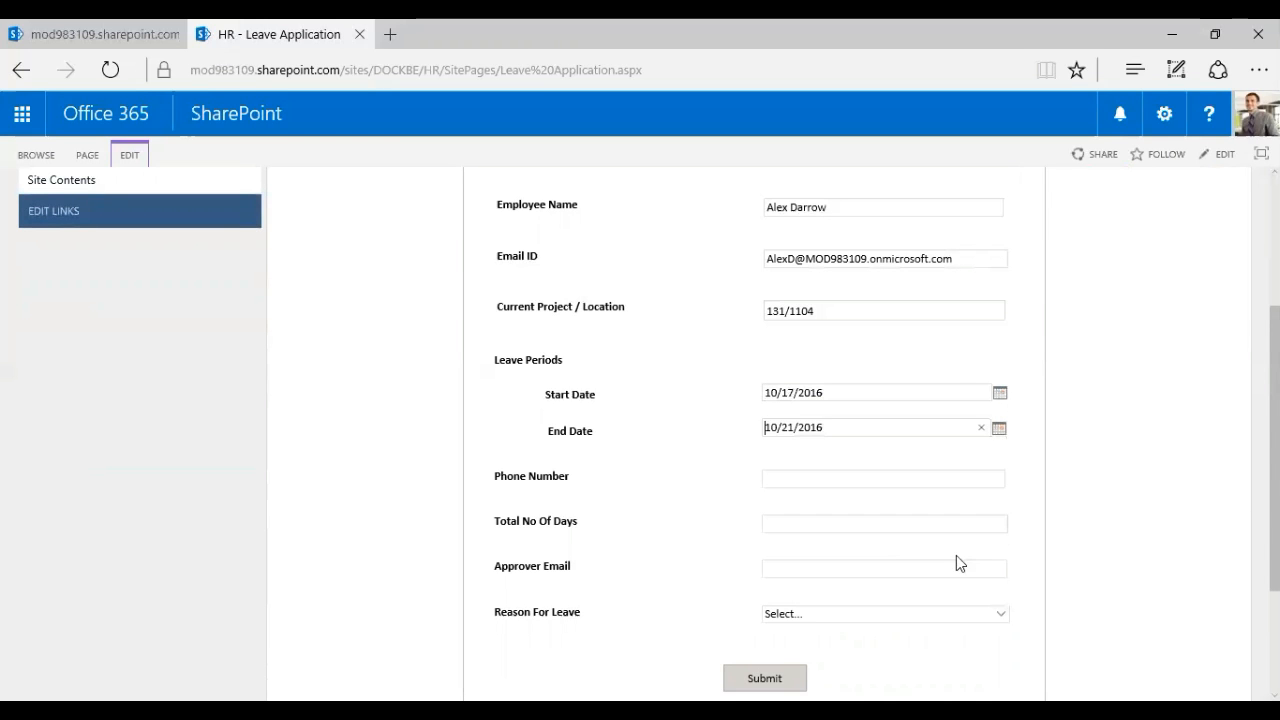
pyautogui.click(807, 481)
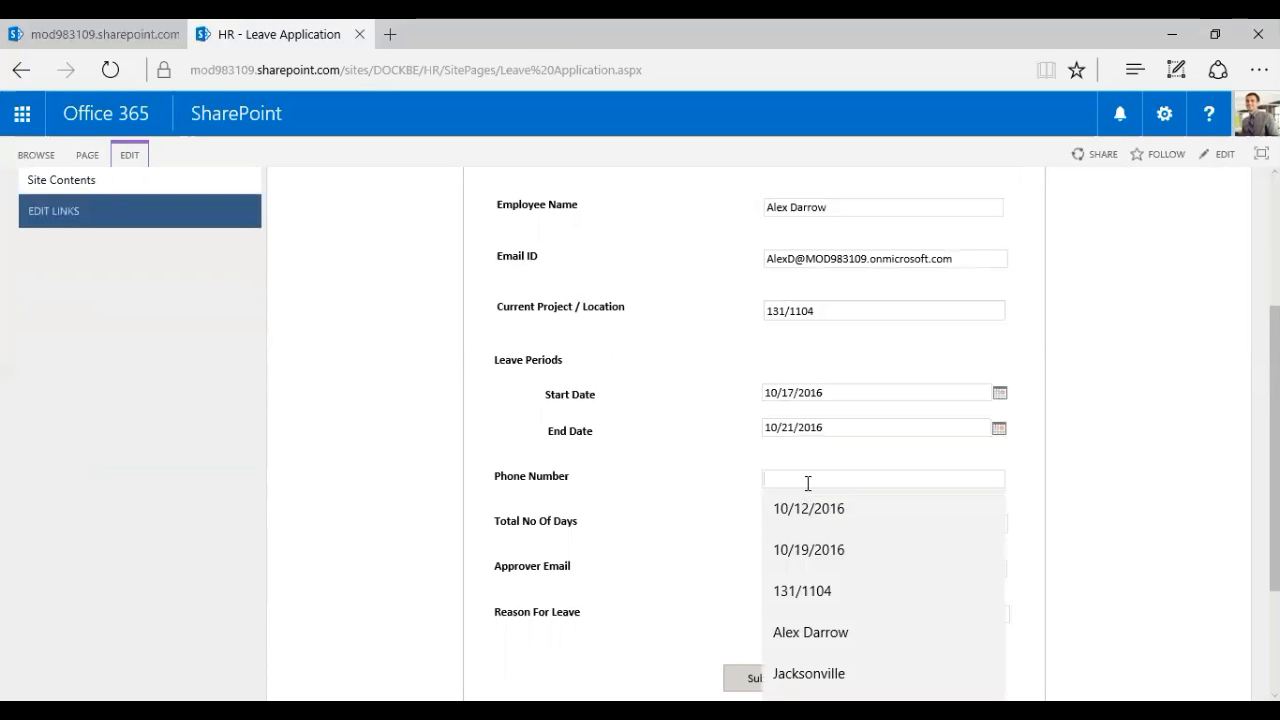
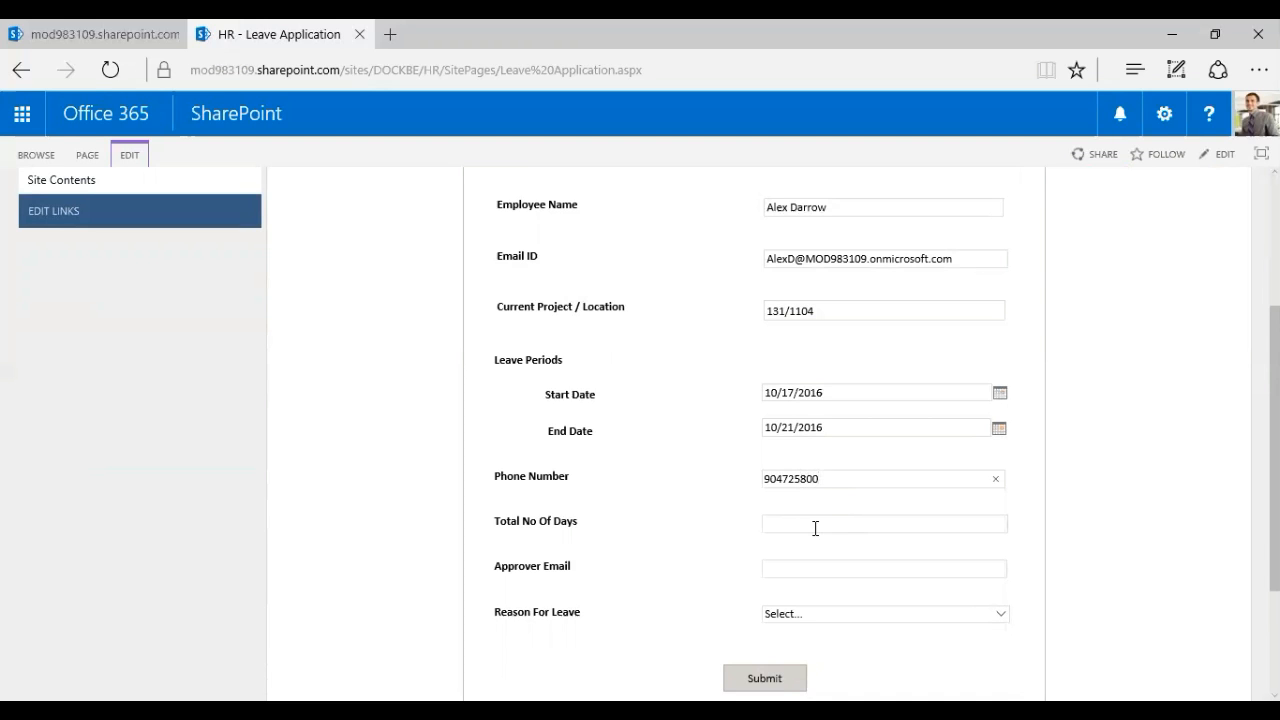
# Enter the phone number and 5 in Total No Of Days
pyautogui.click(815, 528)
pyautogui.write('5')
# Fill in the approver's e-mail address, deleting the stray autocompleted text
pyautogui.click(820, 566)
pyautogui.scroll(-1, 1063, 566)
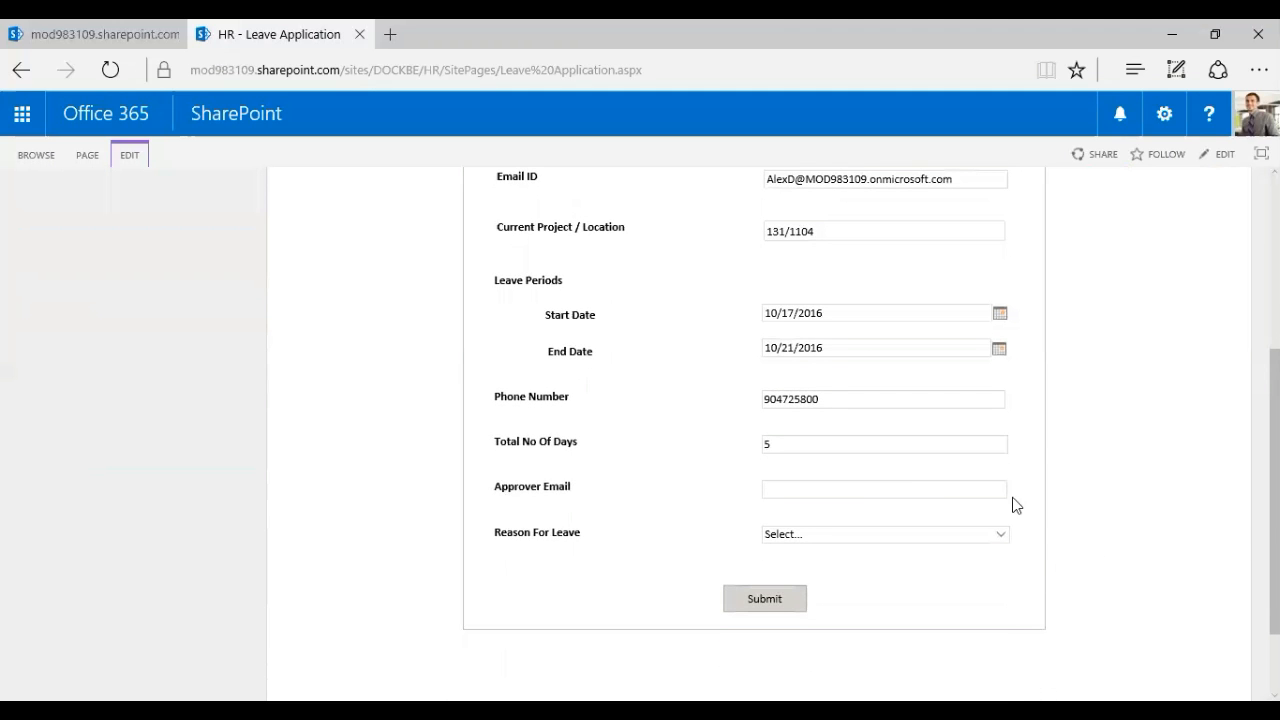
pyautogui.click(943, 489)
pyautogui.hotkey('ctrl', 'v')
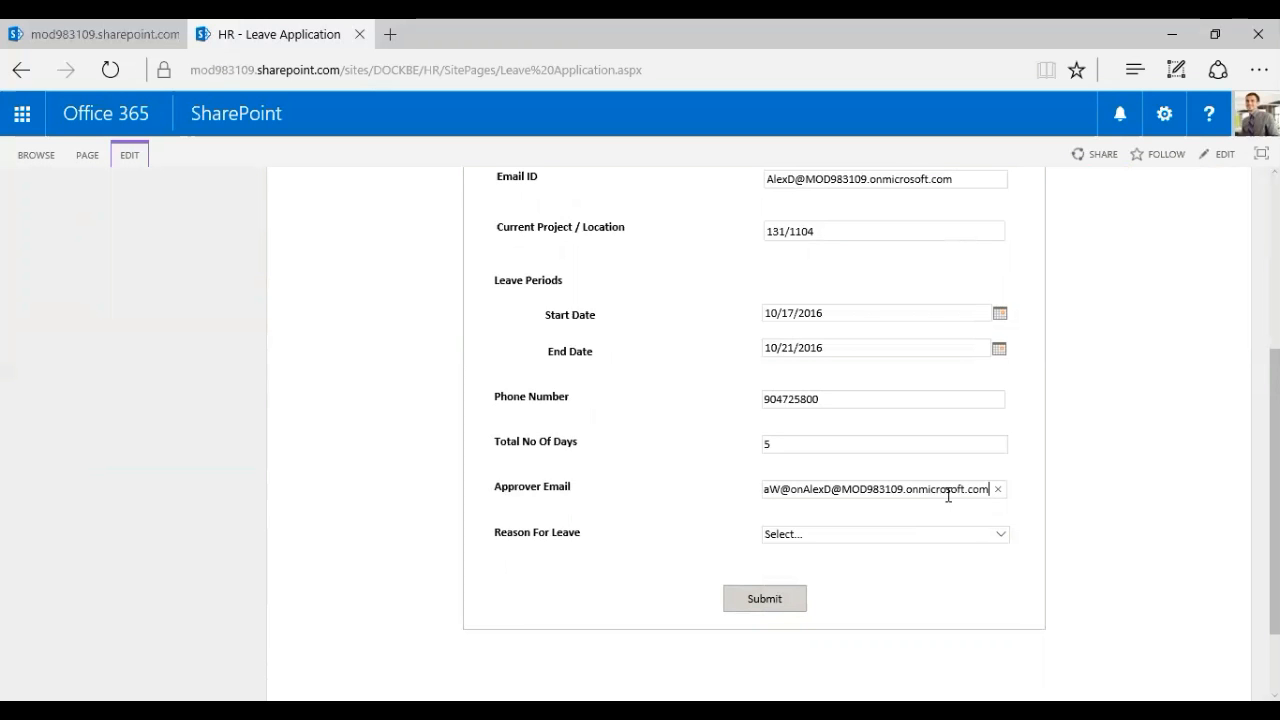
pyautogui.moveTo(839, 491); pyautogui.dragTo(804, 488)
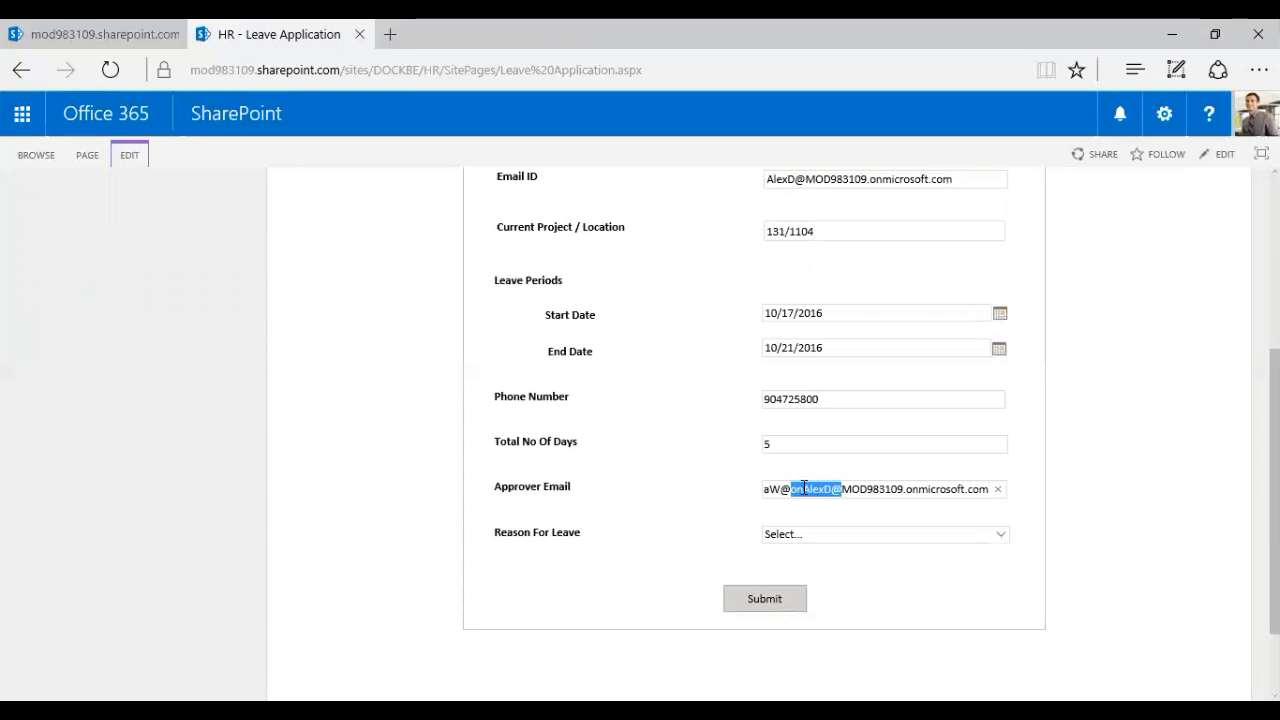
pyautogui.press('BackSpace')
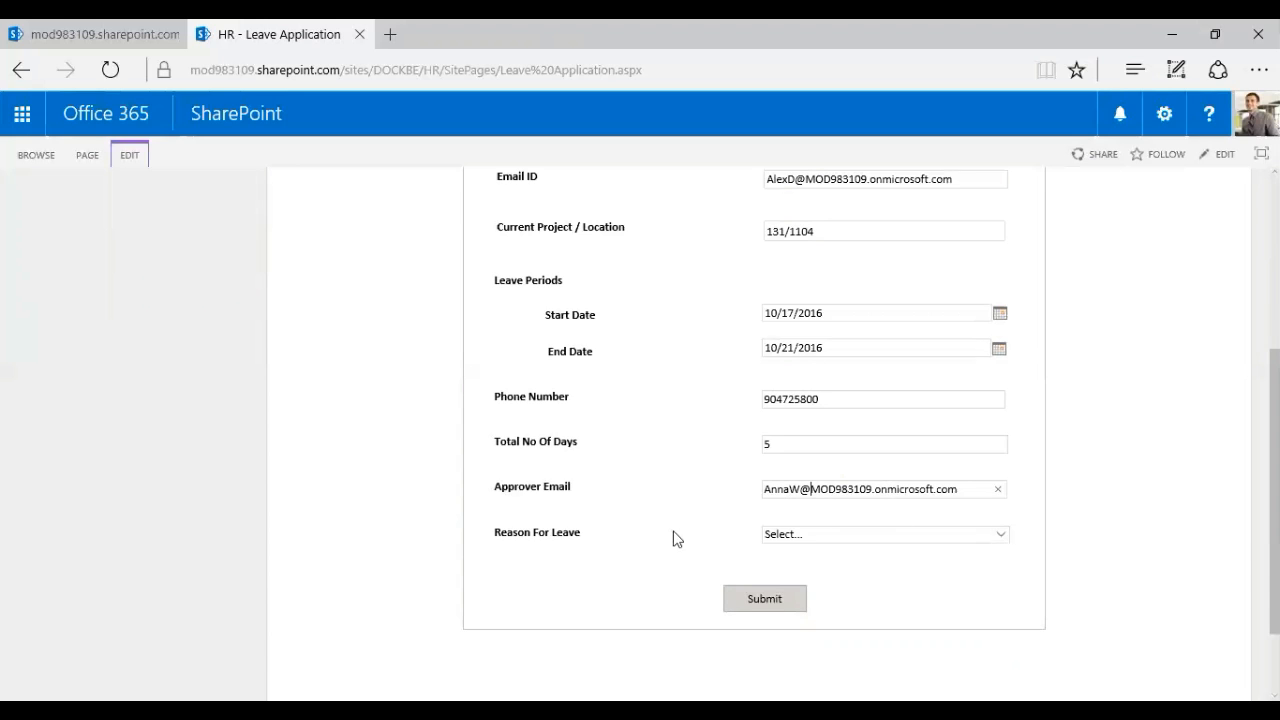
pyautogui.click(798, 535)
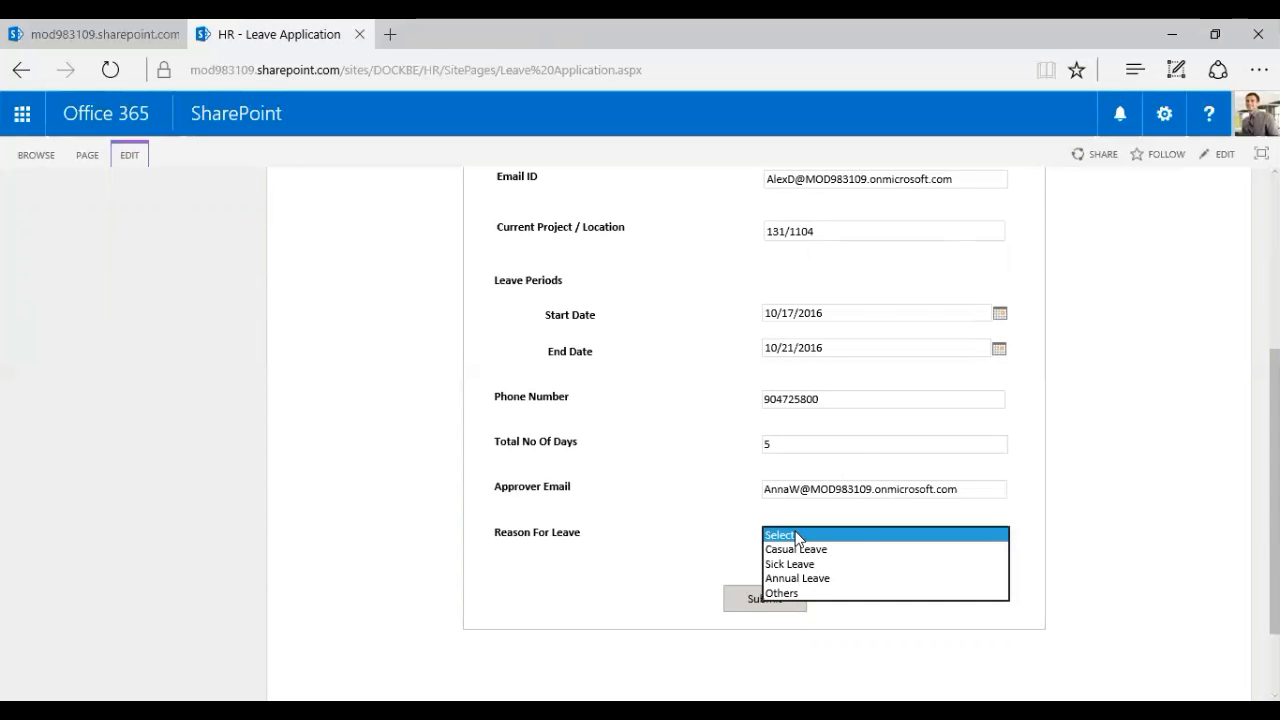
# Choose Casual Leave as the reason for leave and submit the Leave Application
pyautogui.click(905, 551)
pyautogui.scroll(3, 1104, 560)
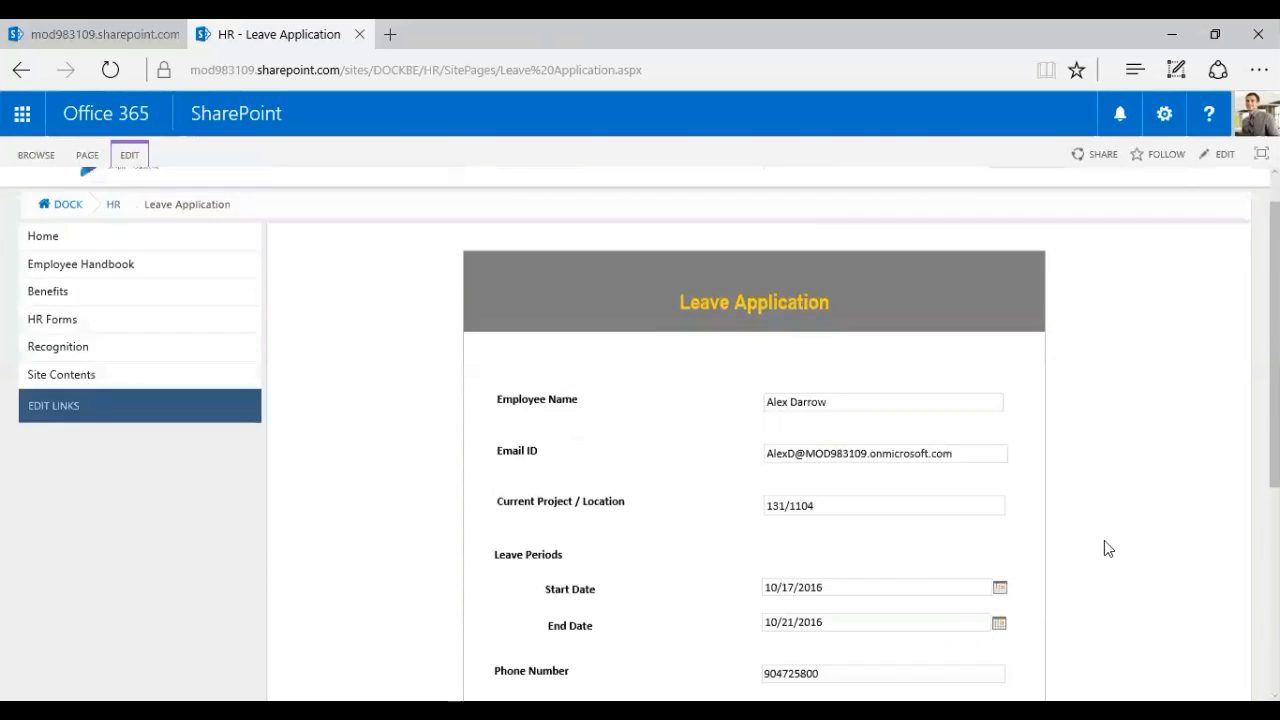
pyautogui.scroll(-4, 1104, 546)
pyautogui.click(746, 518)
pyautogui.scroll(-1, 646, 420)
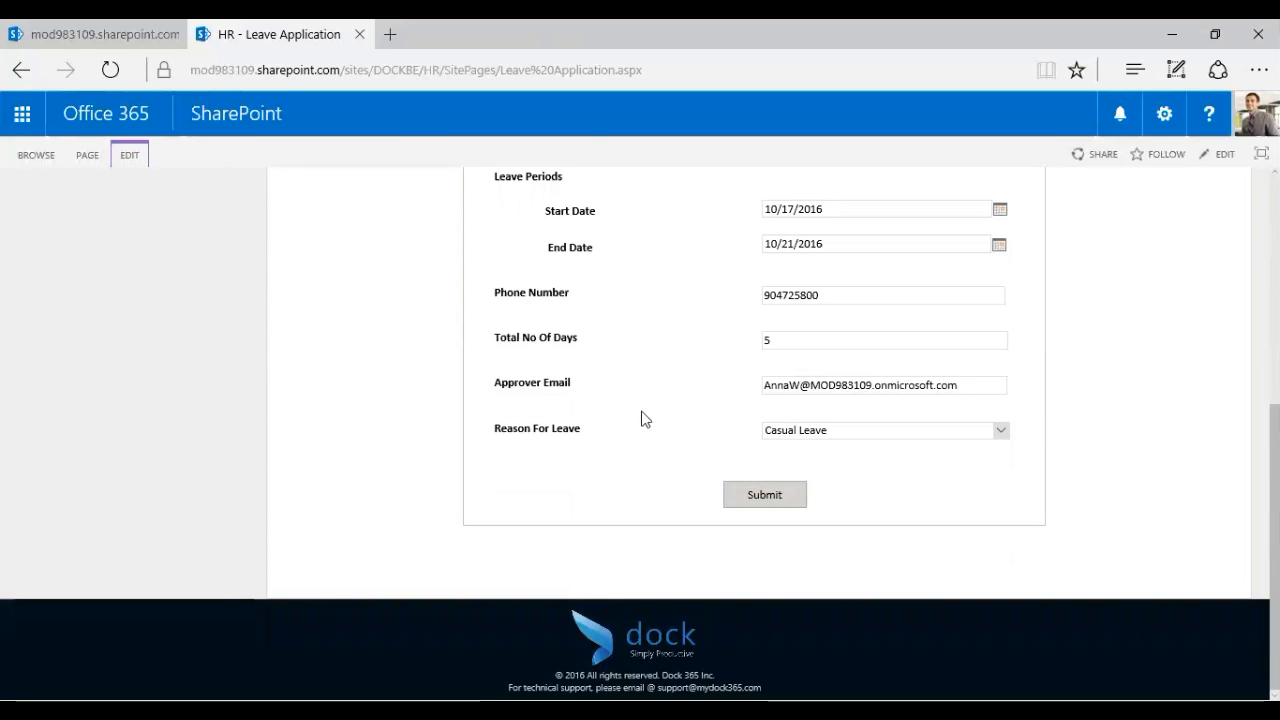
pyautogui.scroll(3, 697, 476)
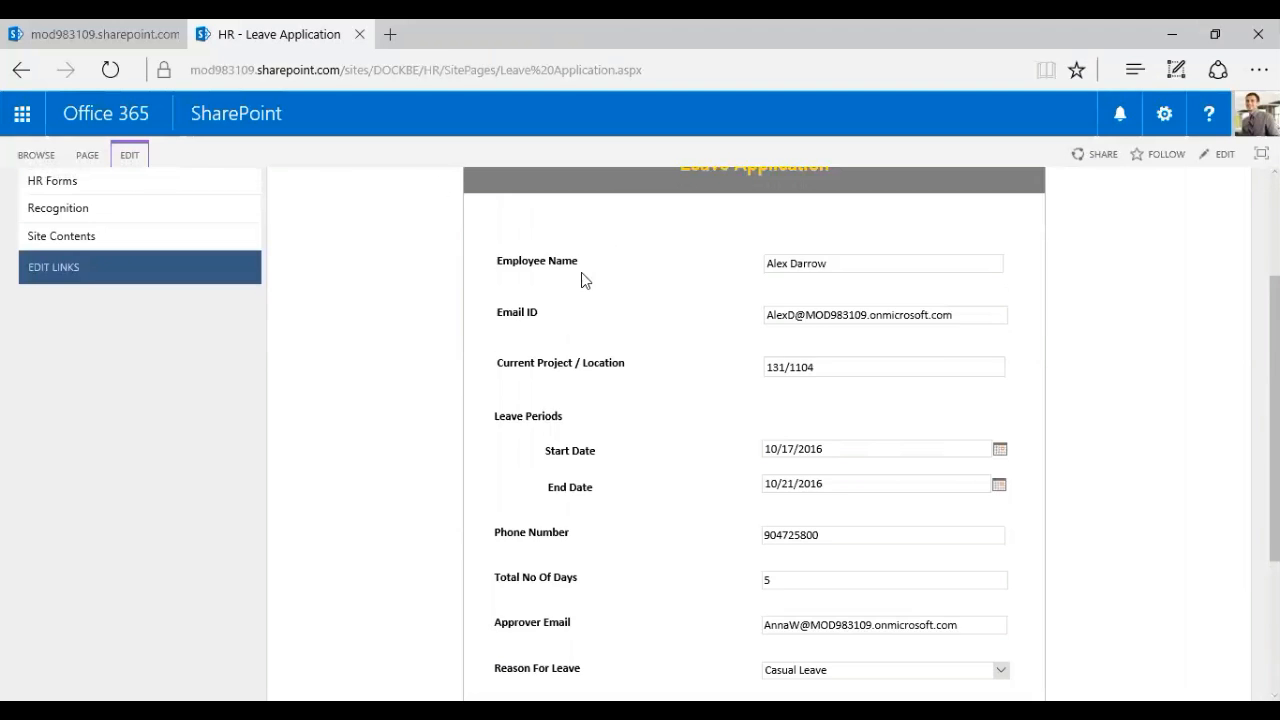
pyautogui.scroll(2, 581, 272)
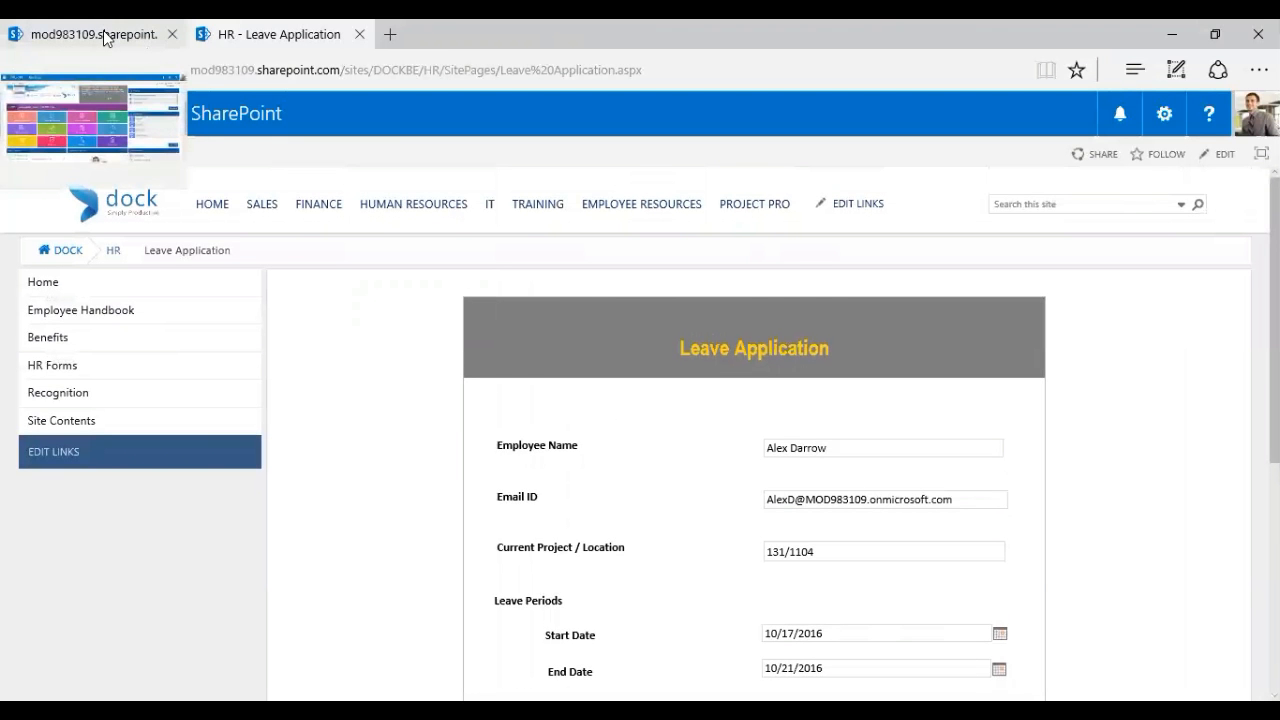
pyautogui.click(103, 30)
# On the Dock home page tab, check the notifications panel and close it, since it is empty
pyautogui.moveTo(293, 48)
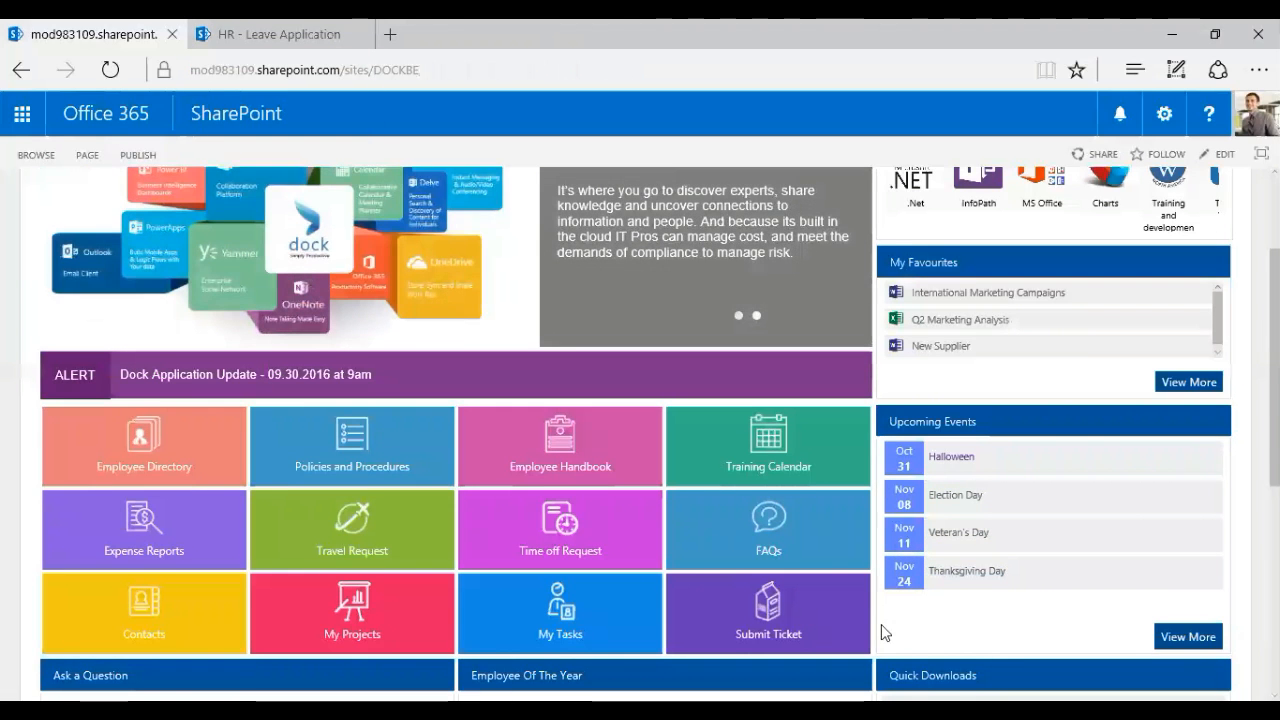
pyautogui.click(1120, 118)
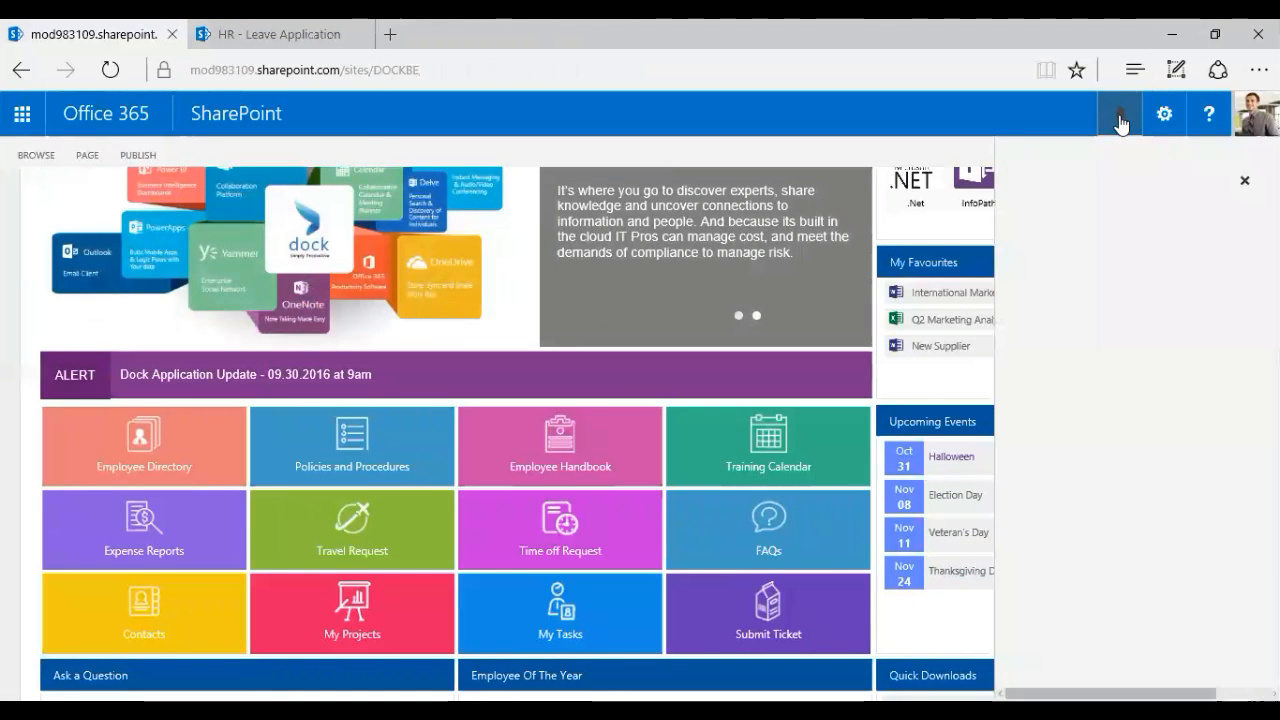
pyautogui.click(1120, 118)
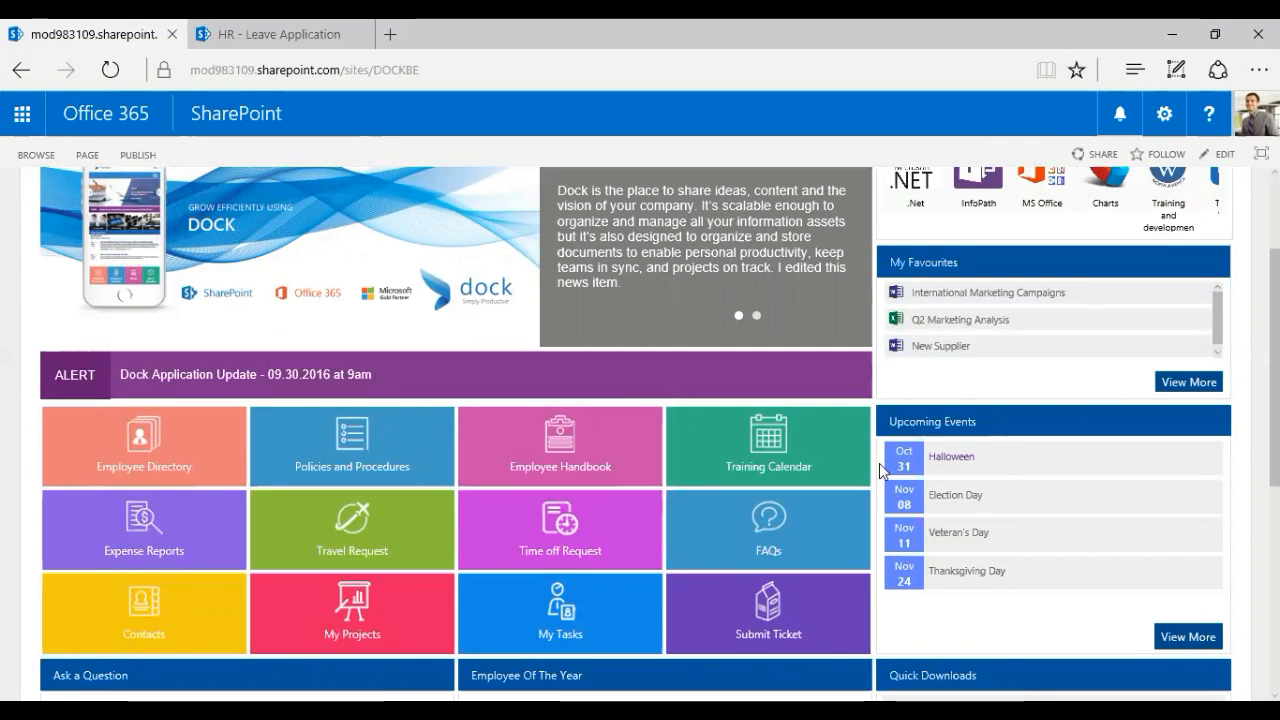
pyautogui.scroll(1, 881, 476)
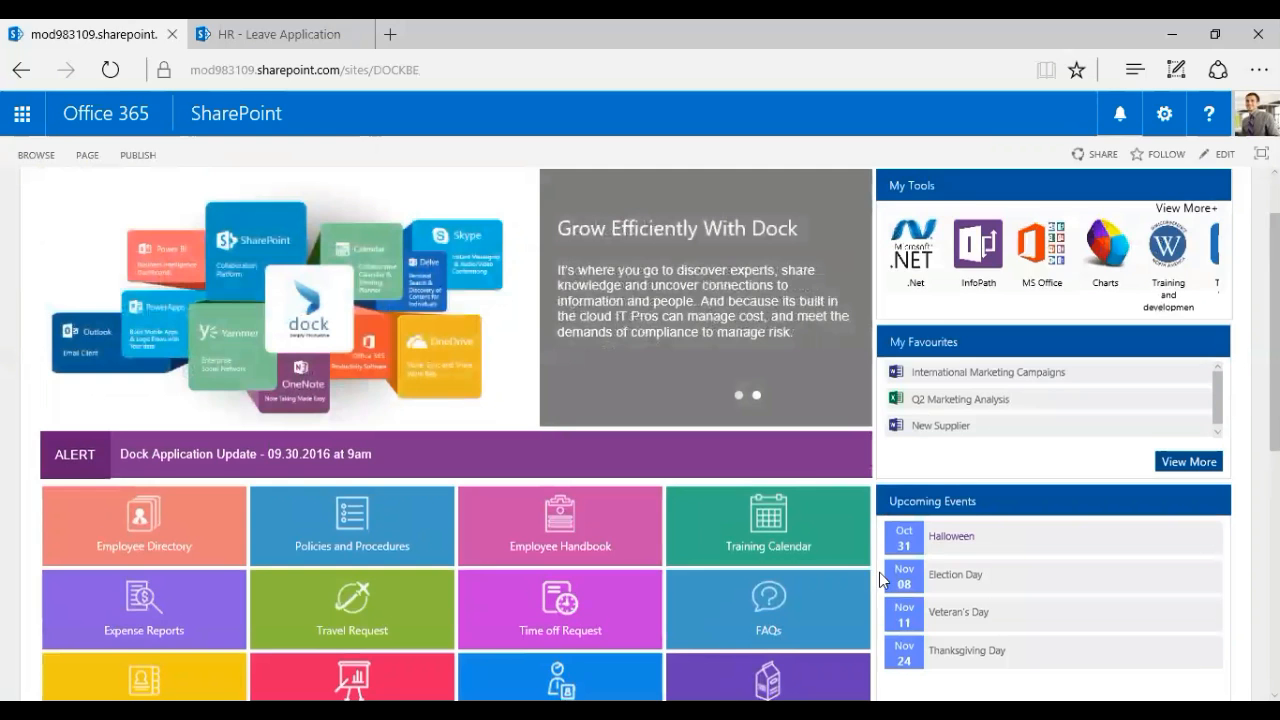
pyautogui.scroll(1, 879, 572)
pyautogui.scroll(-1, 879, 572)
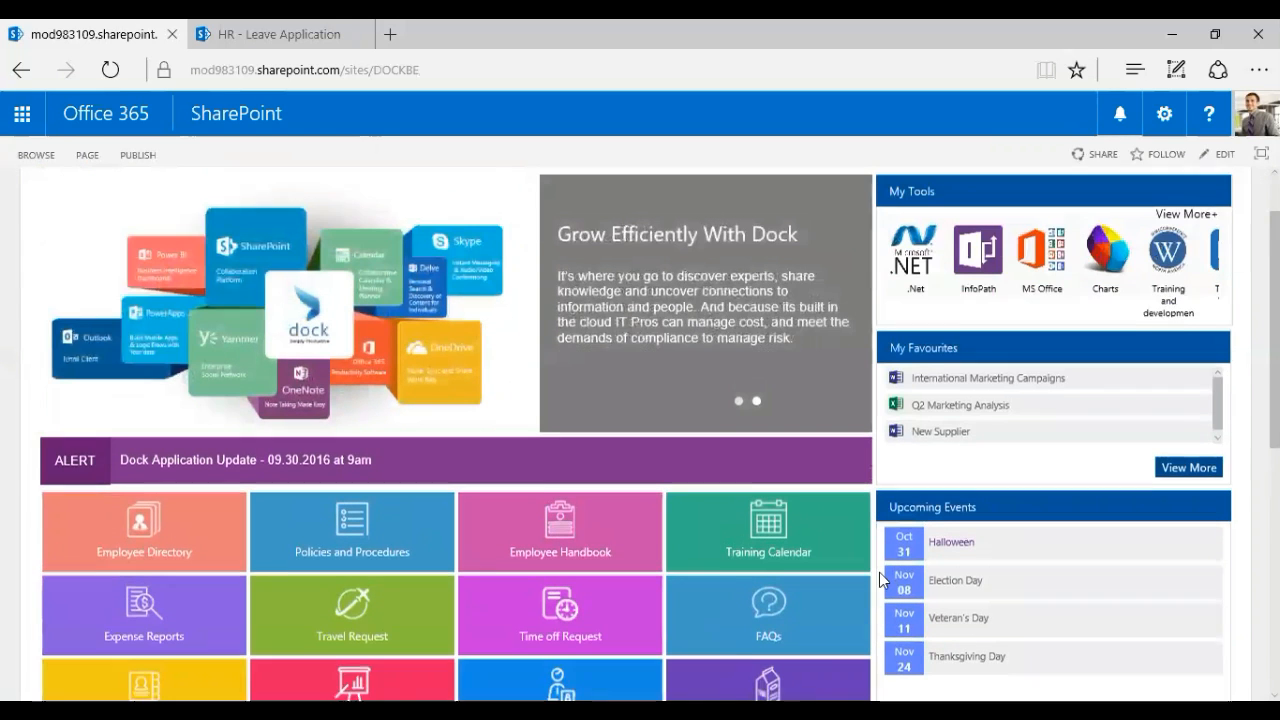